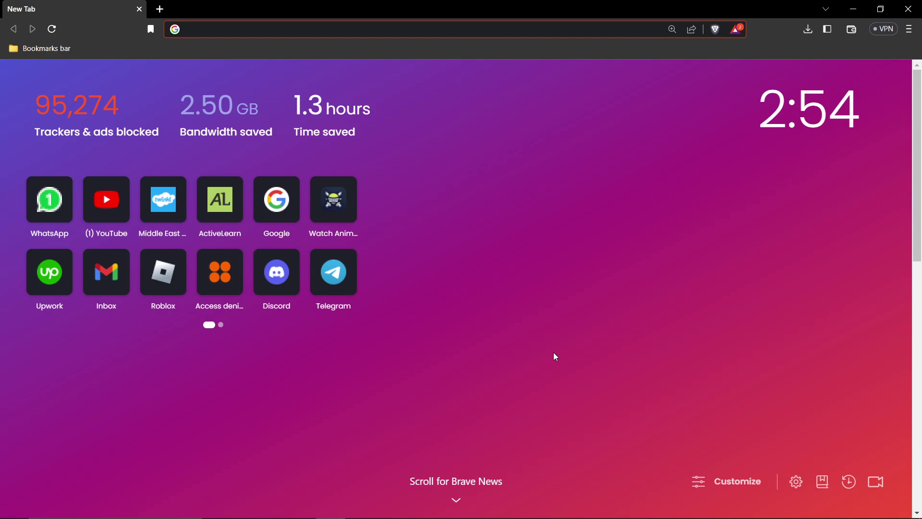
# - Search the web for "Roblox AccountManager Github" and open the ic3w0lf22/Roblox-Account-Manager repository
pyautogui.write('Roblox AccountManager Github')
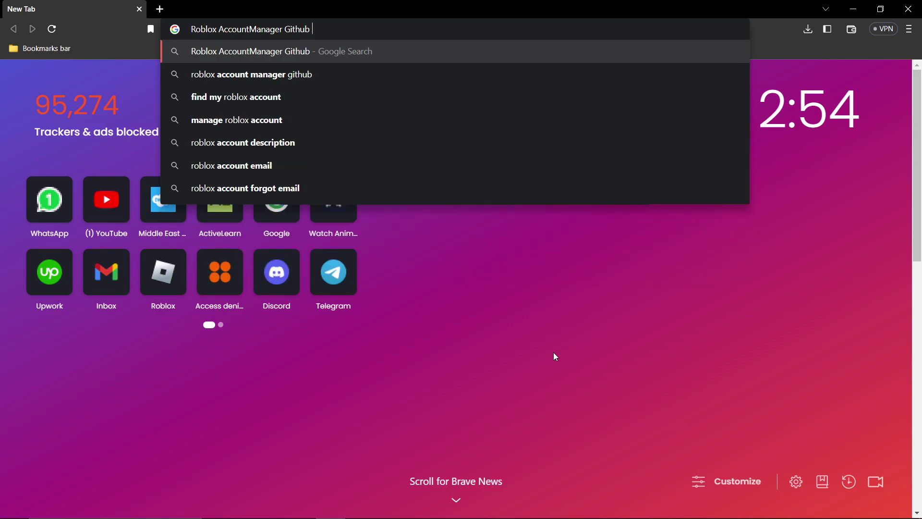
pyautogui.press('Return')
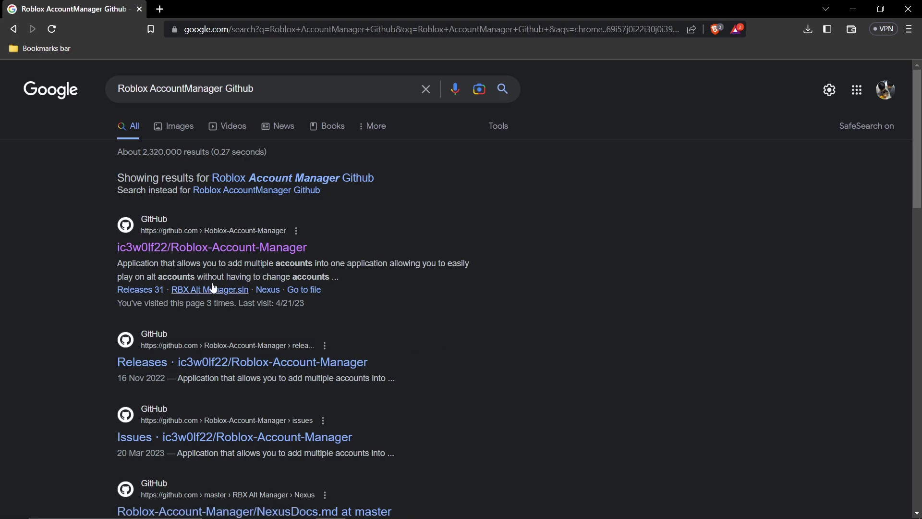
pyautogui.click(270, 256)
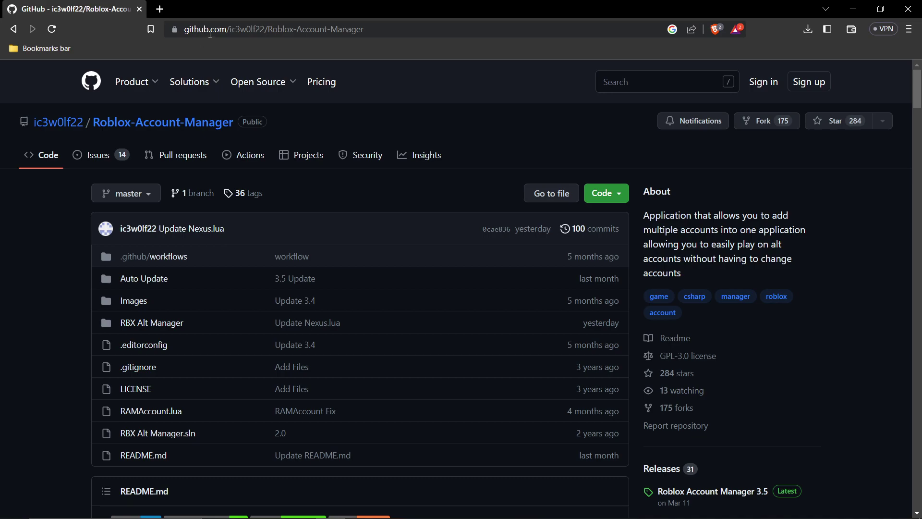
# - Download the Roblox.Account.Manager.3.5 ZIP archive from the repository's README and save it in Downloads
pyautogui.scroll(-3, 135, 217)
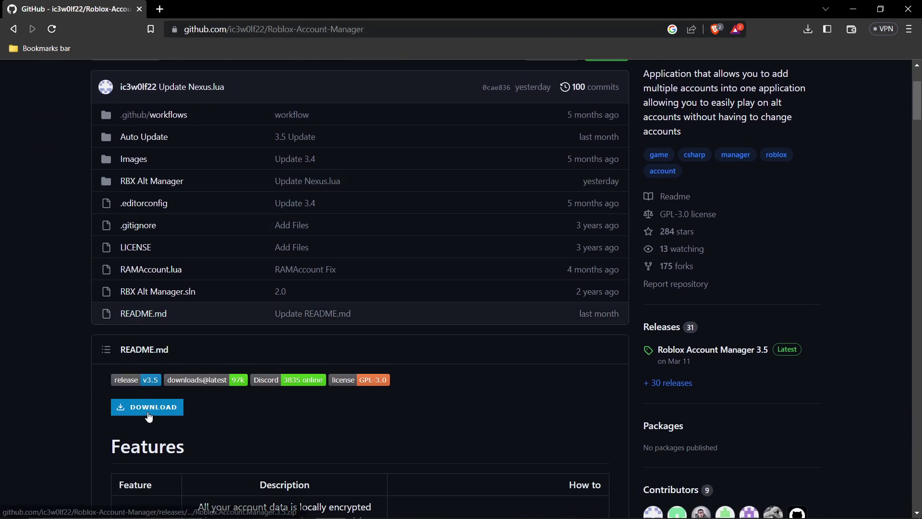
pyautogui.click(153, 411)
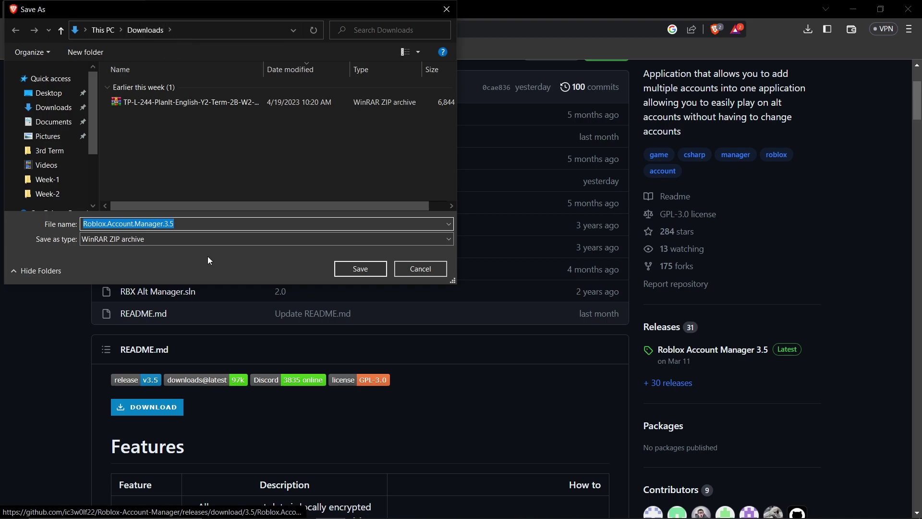
pyautogui.click(359, 275)
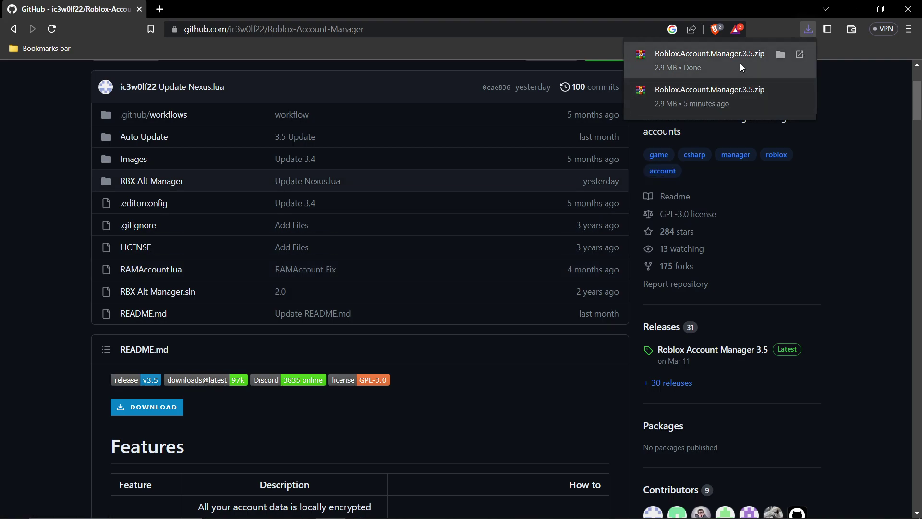
# - Extract the downloaded archive into a Roblox.Account.Manager.3.5 folder inside Downloads and open that folder
pyautogui.click(782, 54)
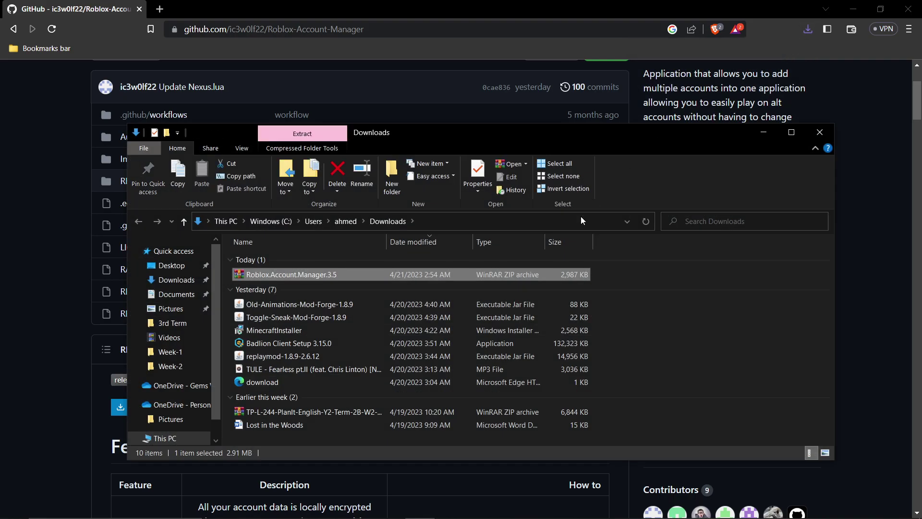
pyautogui.rightClick(523, 274)
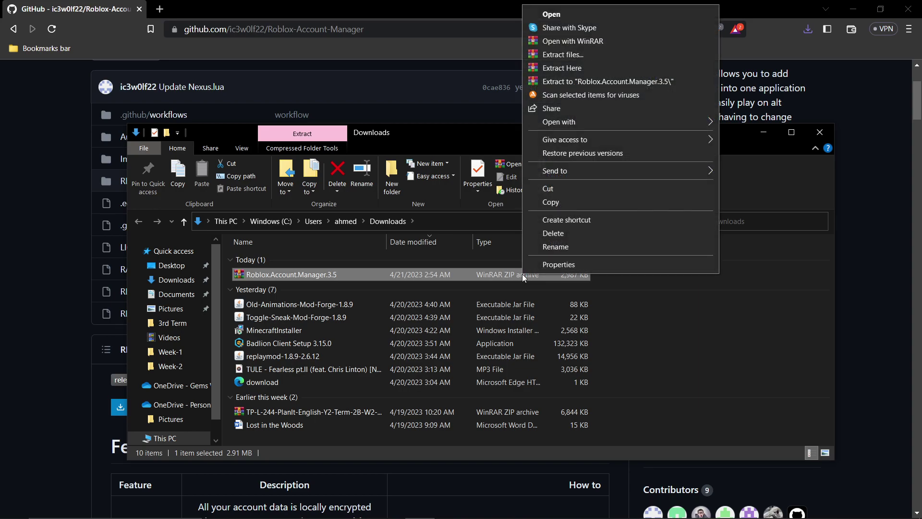
pyautogui.click(584, 52)
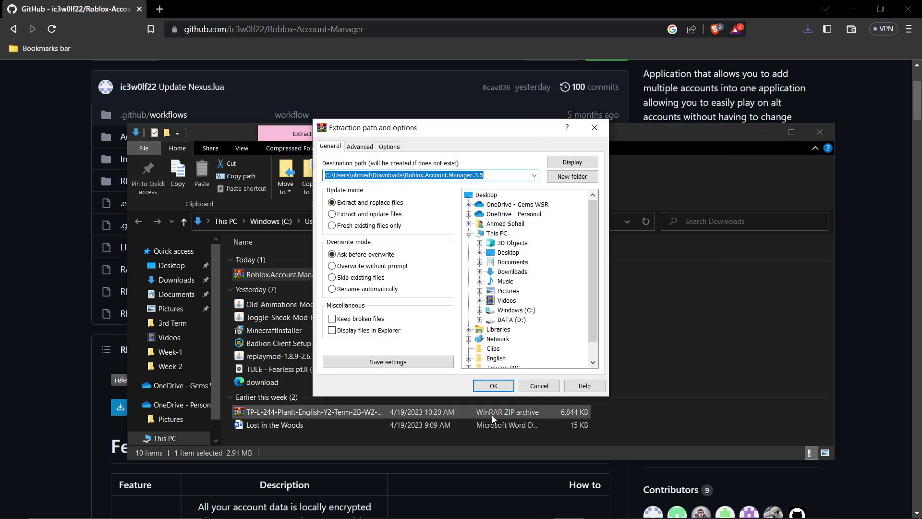
pyautogui.click(494, 386)
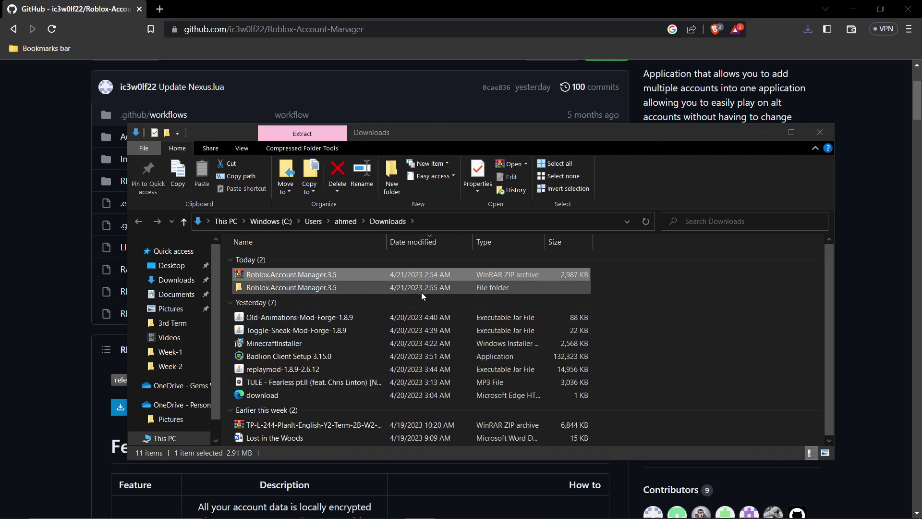
pyautogui.doubleClick(412, 287)
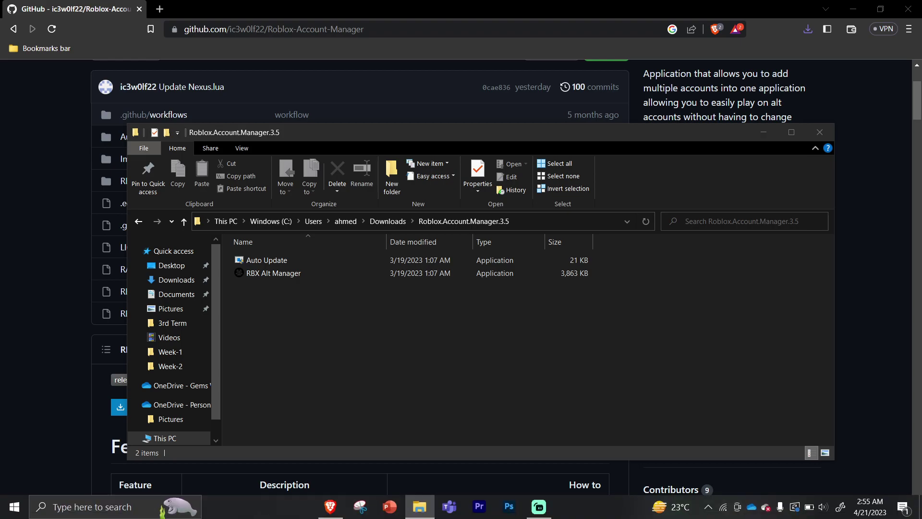
# - Find Virus & threat protection in Windows Security, review the protection settings of the installed antivirus programs, and close it
pyautogui.click(125, 508)
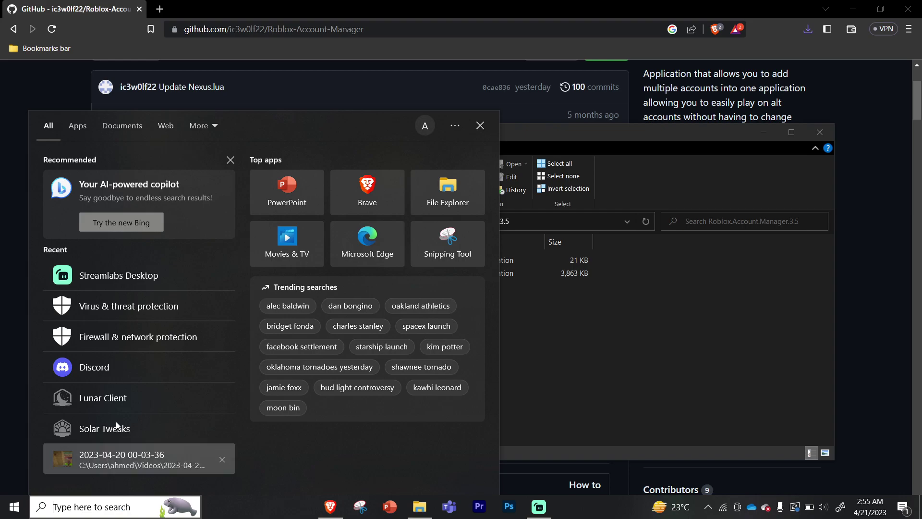
pyautogui.write('virus')
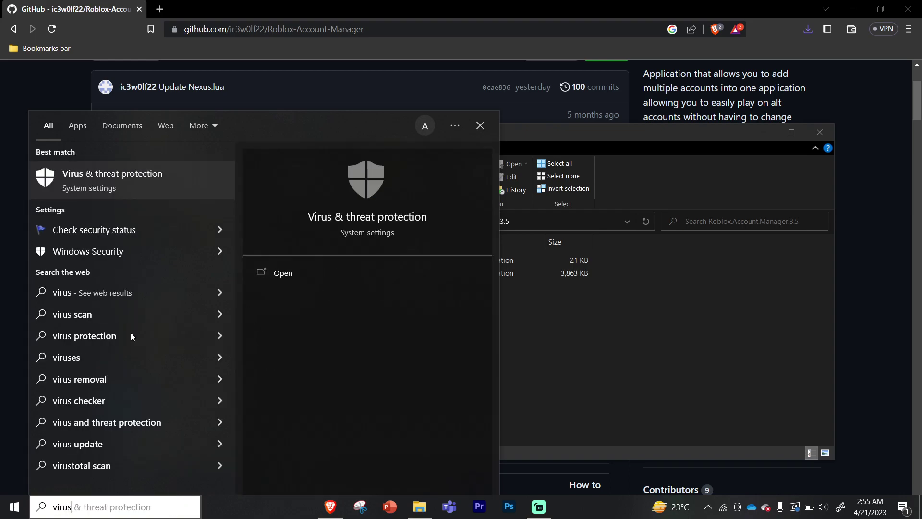
pyautogui.click(128, 188)
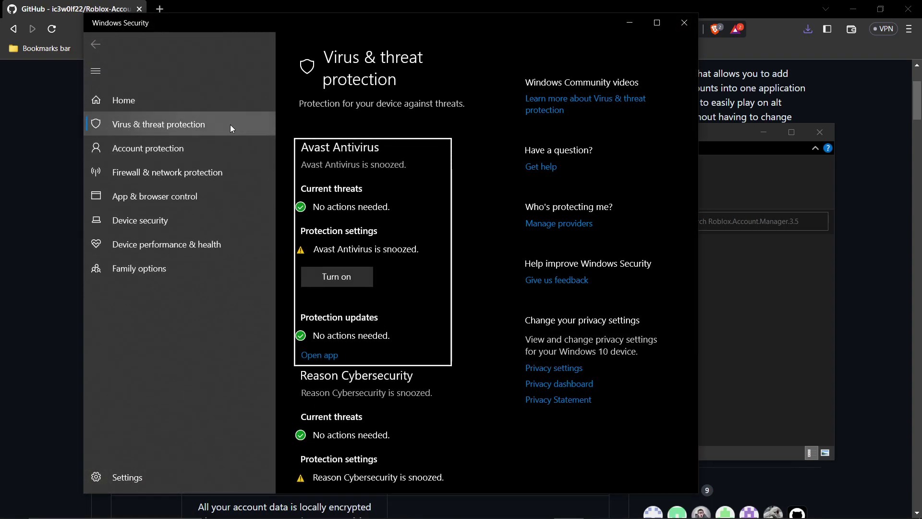
pyautogui.scroll(-1, 375, 267)
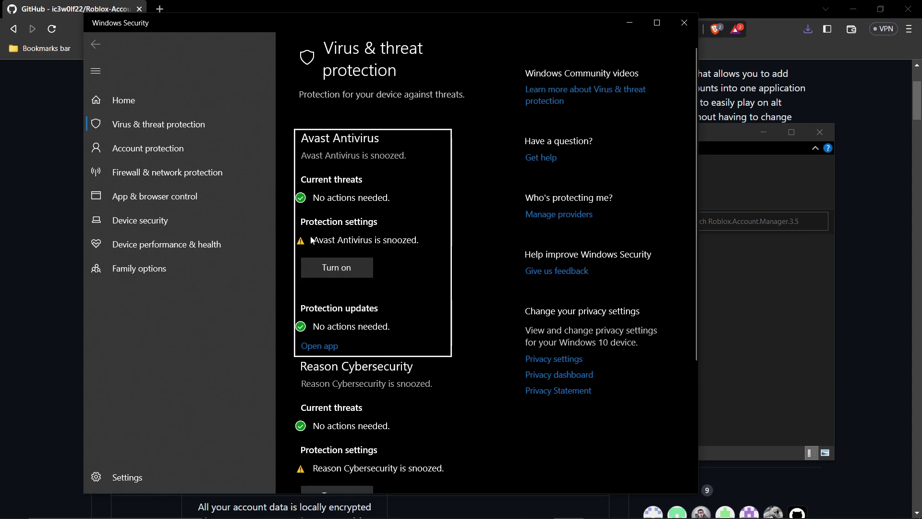
pyautogui.click(793, 321)
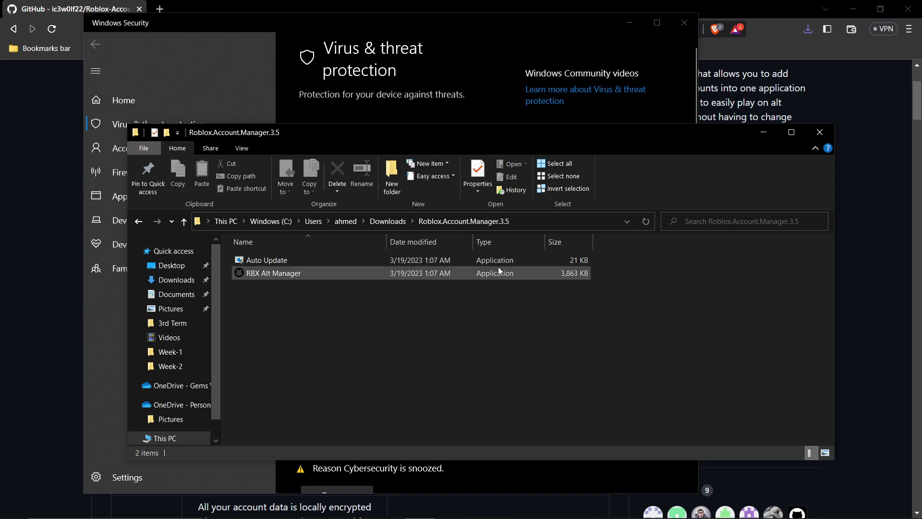
pyautogui.click(475, 115)
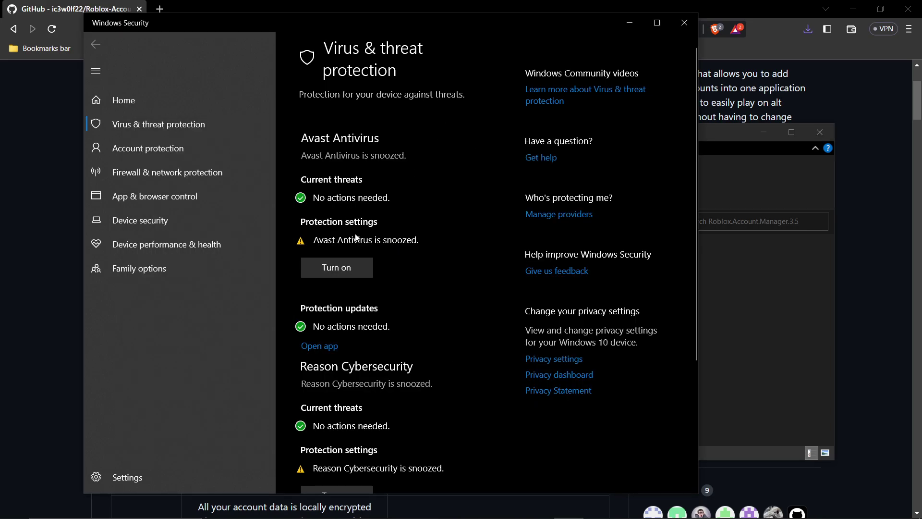
pyautogui.scroll(-3, 392, 244)
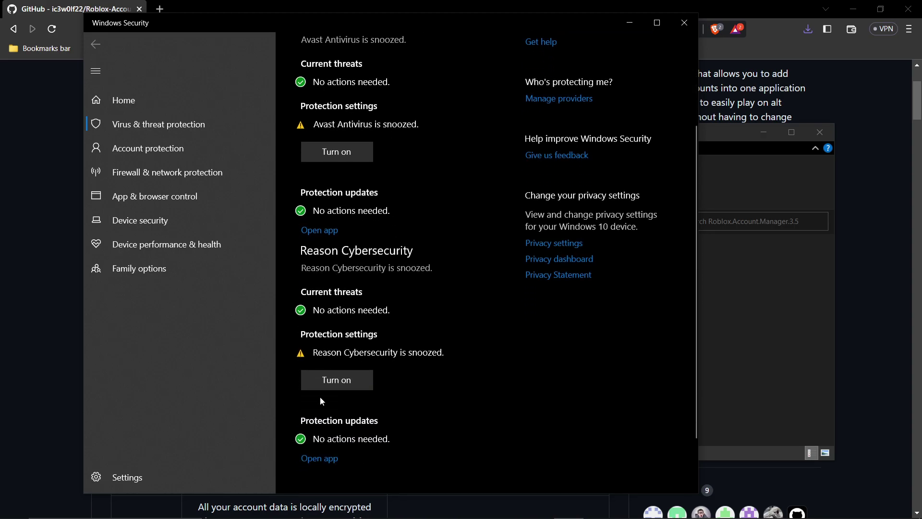
pyautogui.scroll(2, 368, 290)
pyautogui.scroll(1, 369, 291)
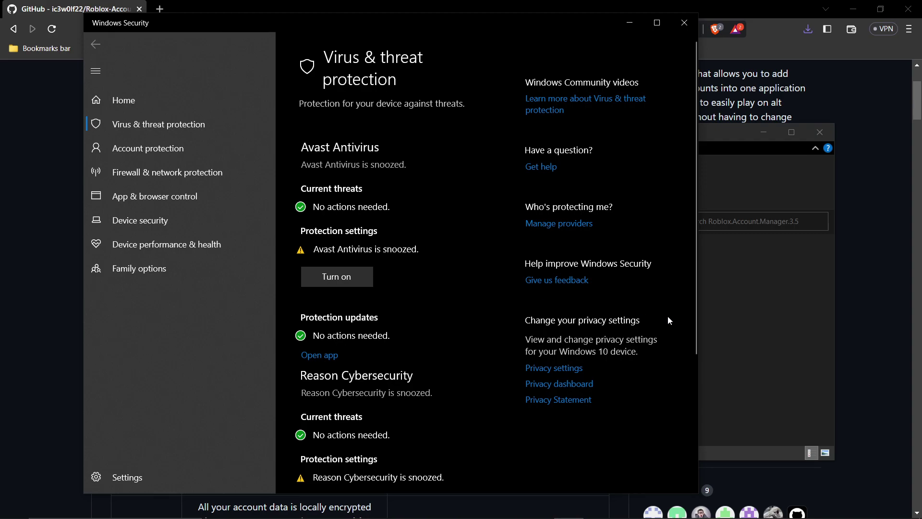
pyautogui.click(685, 24)
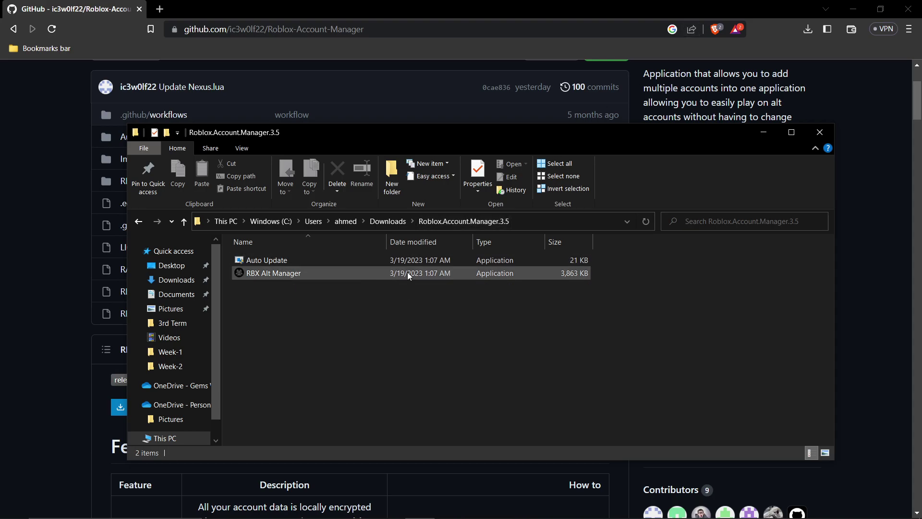
# - Launch RBX Alt Manager from the extracted folder, move its window aside and close the folder window
pyautogui.doubleClick(351, 272)
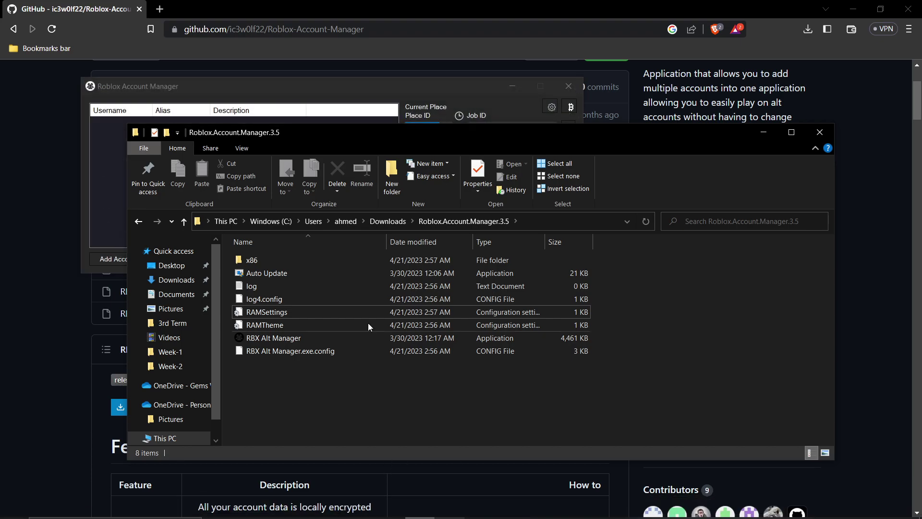
pyautogui.click(190, 84)
pyautogui.moveTo(190, 83); pyautogui.dragTo(482, 141)
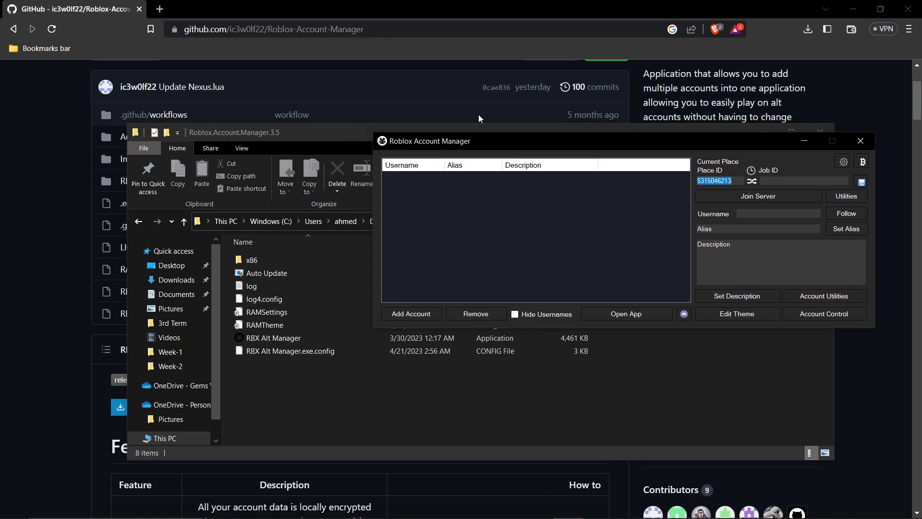
pyautogui.click(815, 125)
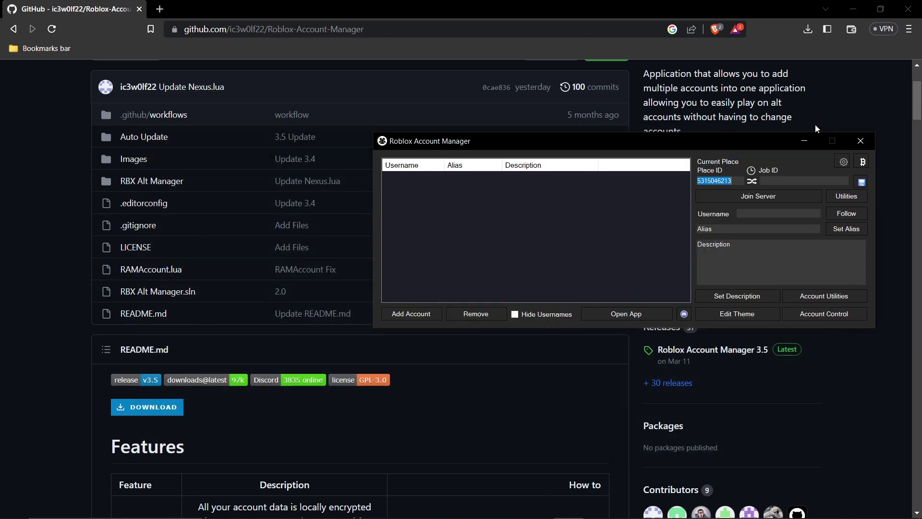
# - Open the Roblox home page in a new browser tab
pyautogui.click(161, 9)
pyautogui.write('r')
pyautogui.press('Return')
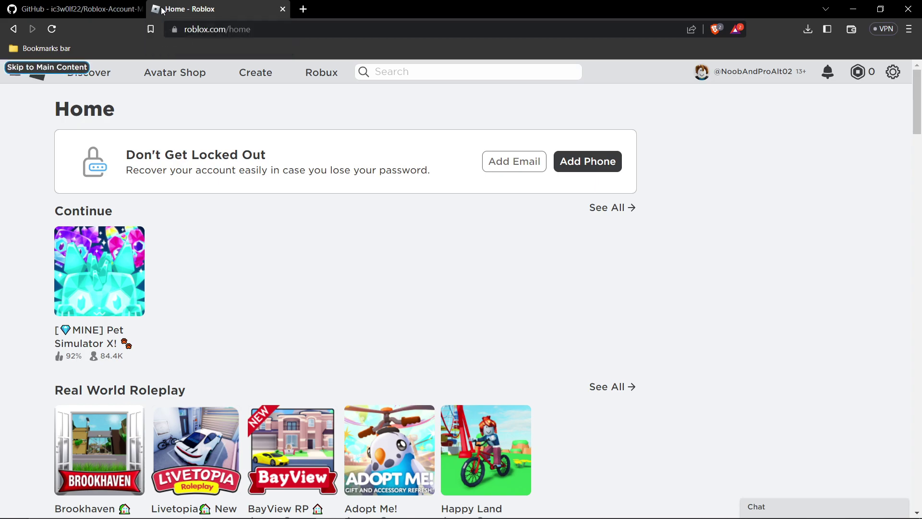
pyautogui.click(162, 10)
pyautogui.press('Tab')
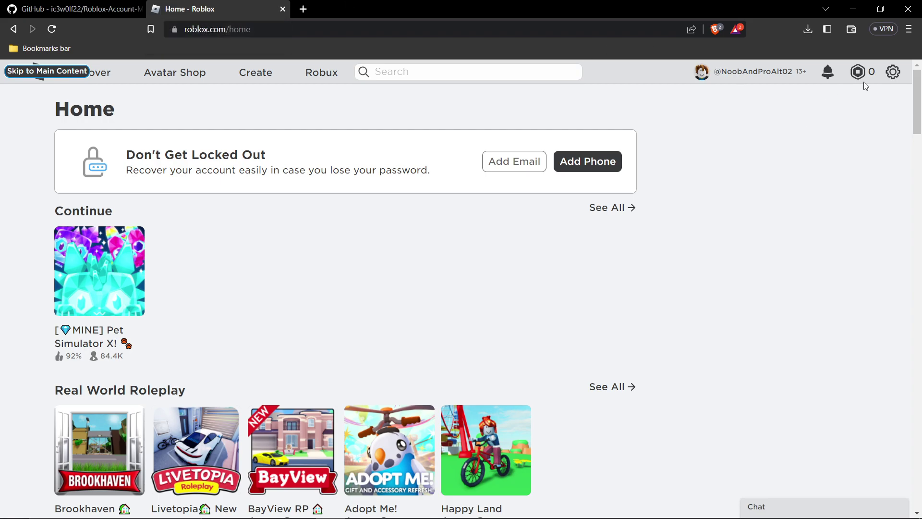
# - Log out of the current Roblox account, skipping the email setup by accepting the risk of losing the account
pyautogui.click(890, 77)
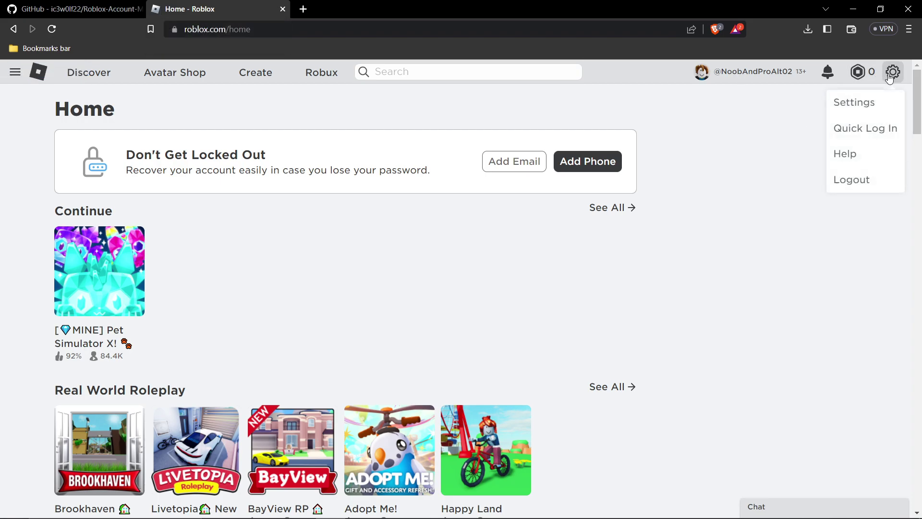
pyautogui.click(861, 187)
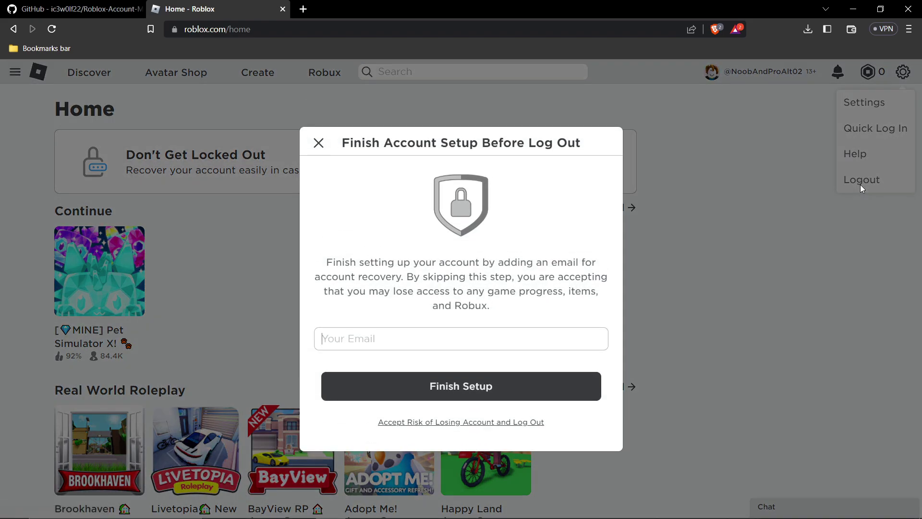
pyautogui.click(492, 422)
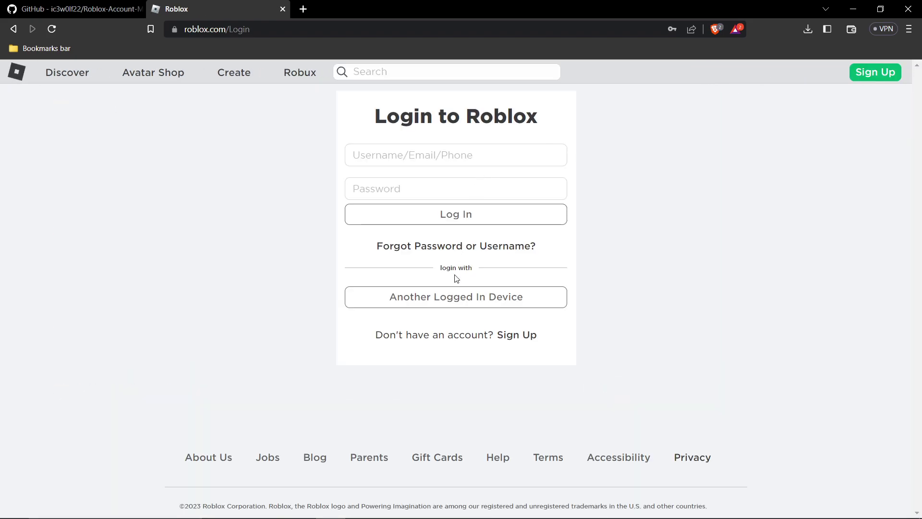
# - Open the Roblox sign-up form and enter NoobAndProAlt01 as the username
pyautogui.click(517, 337)
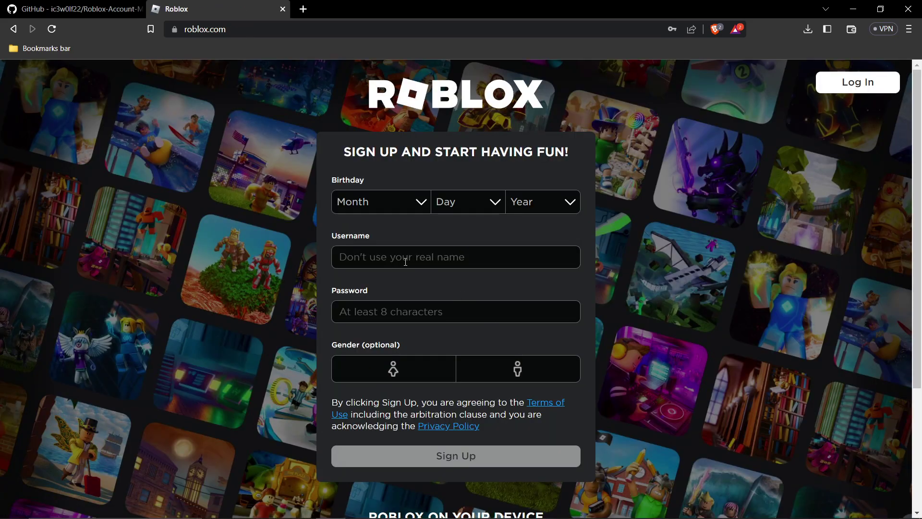
pyautogui.click(406, 261)
pyautogui.write('Noo')
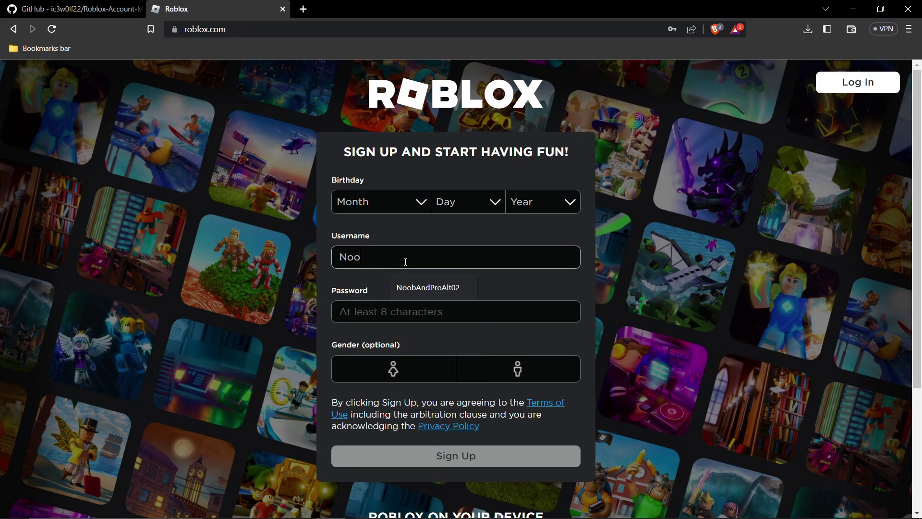
pyautogui.write('bAndProAlt01')
# - Fill in the full birthday on the Roblox sign-up form
pyautogui.click(372, 205)
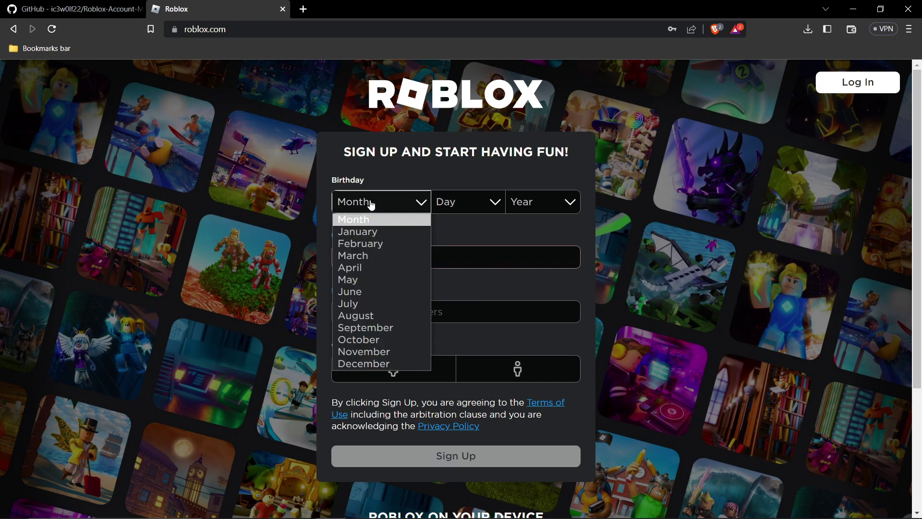
pyautogui.click(384, 328)
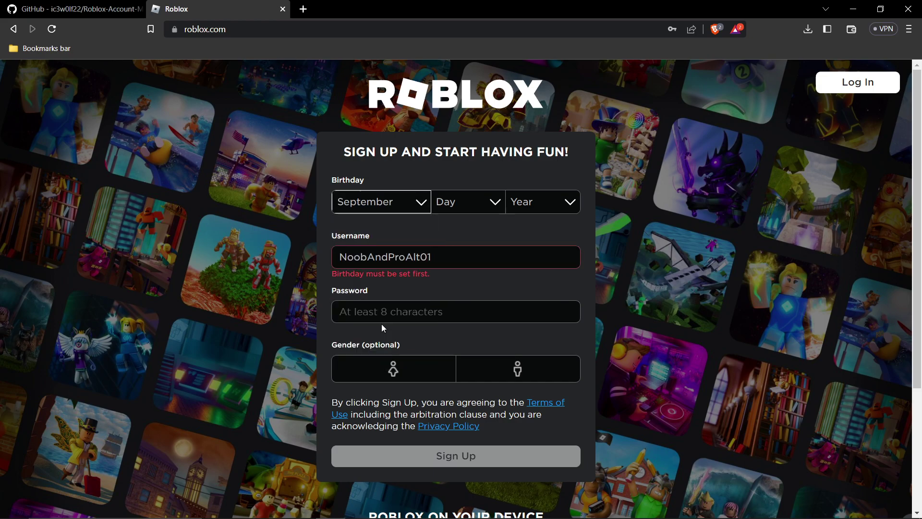
pyautogui.click(458, 206)
pyautogui.click(446, 378)
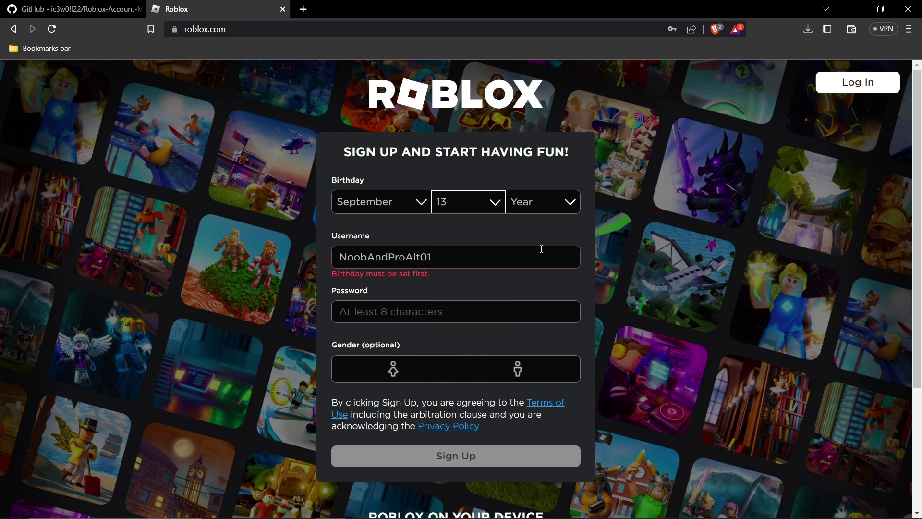
pyautogui.click(541, 204)
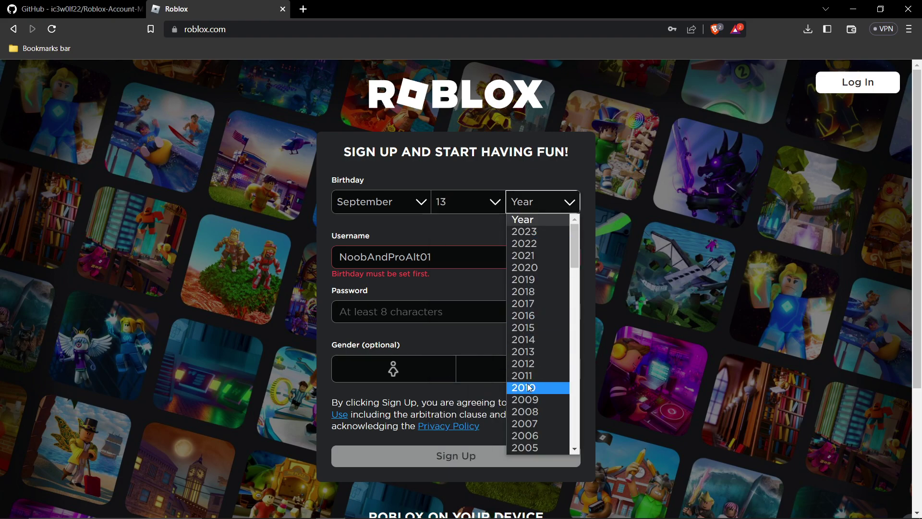
pyautogui.scroll(-1, 529, 442)
pyautogui.scroll(-1, 528, 453)
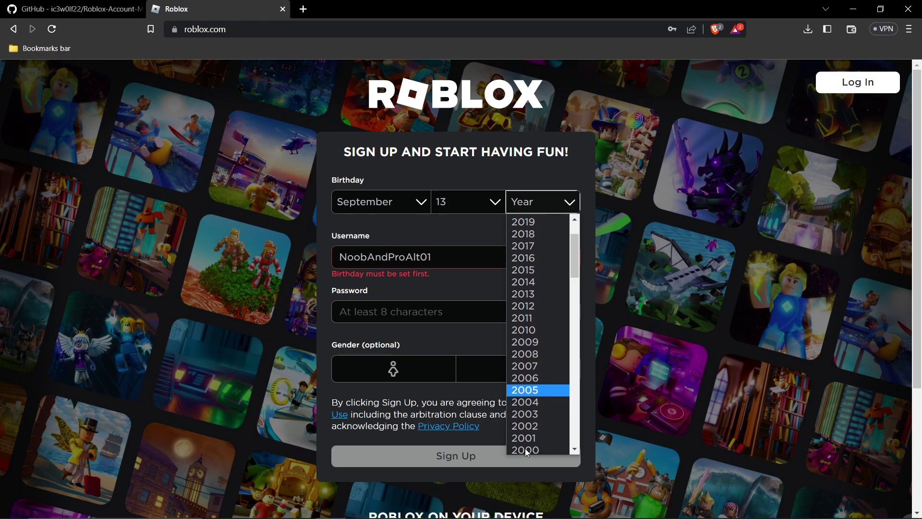
pyautogui.click(527, 451)
# - Enter the account password, choose the male gender and submit the sign-up form for NoobAndProAlt01
pyautogui.click(461, 252)
pyautogui.press('Tab')
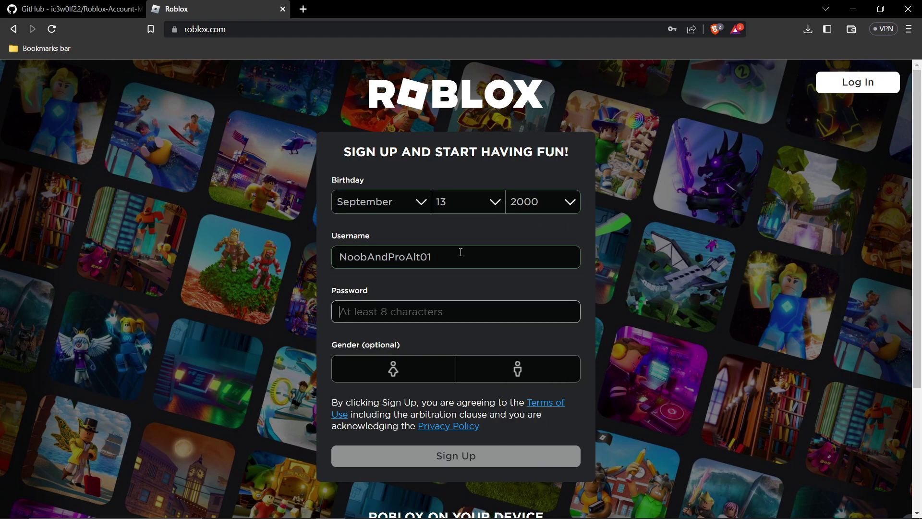
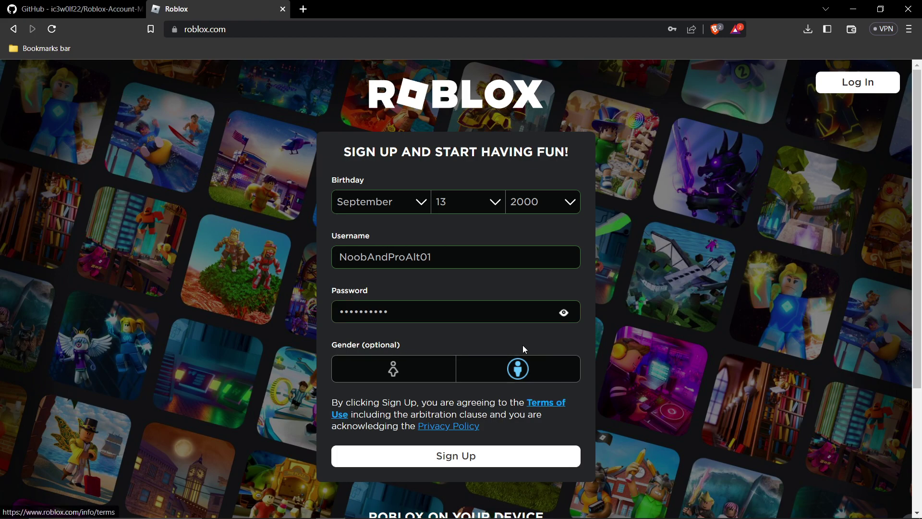
pyautogui.click(462, 464)
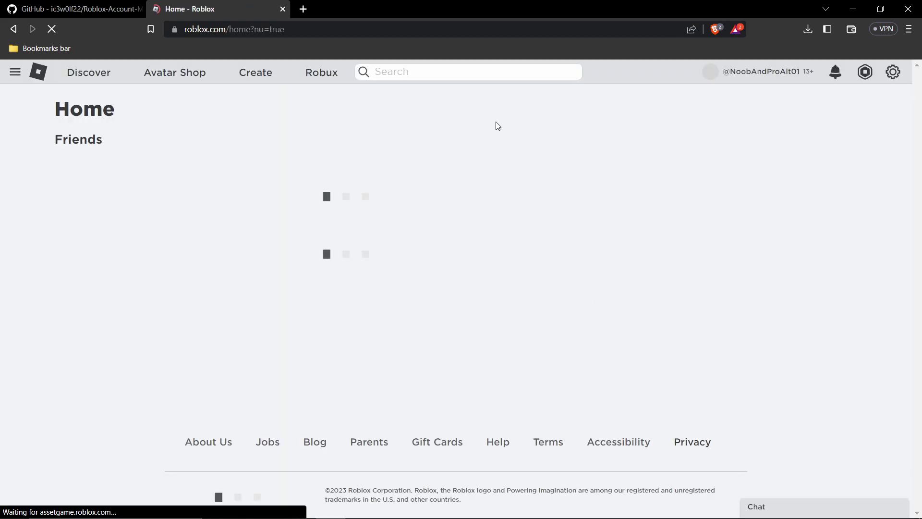
# - Log out of the NoobAndProAlt01 account, skipping the recovery email setup
pyautogui.click(893, 71)
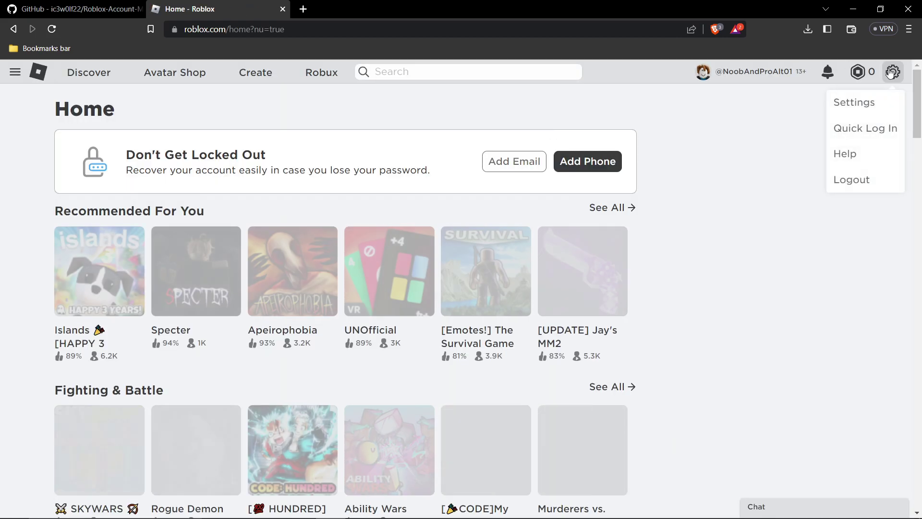
pyautogui.click(865, 180)
pyautogui.click(487, 419)
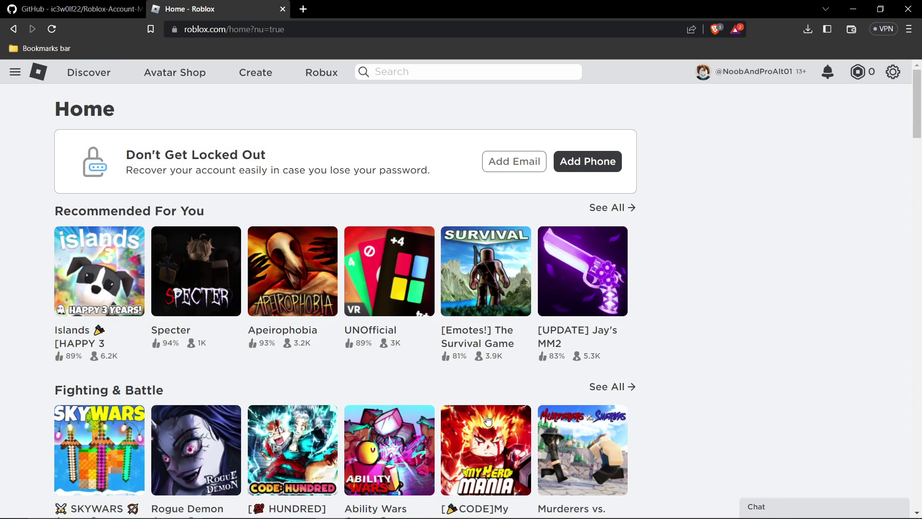
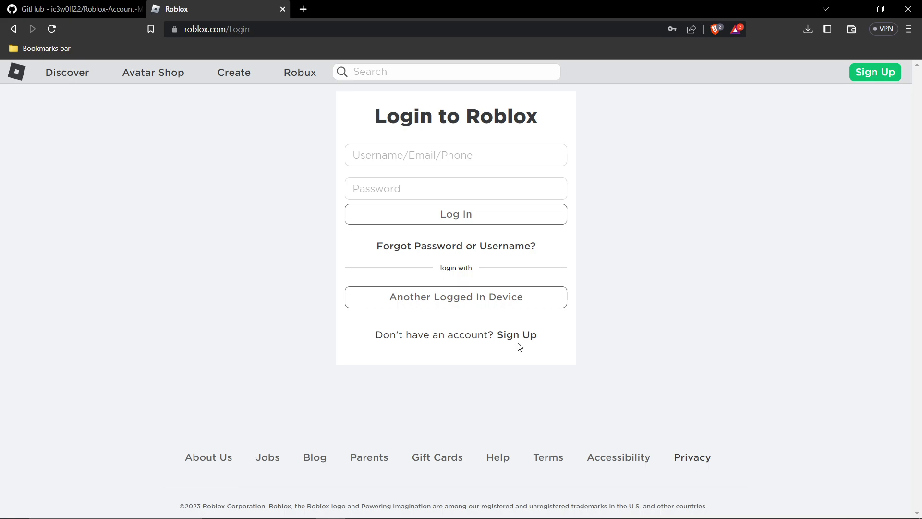
# - Open the Roblox sign-up form again and enter NoobAndProAlt03 as the username along with the account password
pyautogui.click(520, 335)
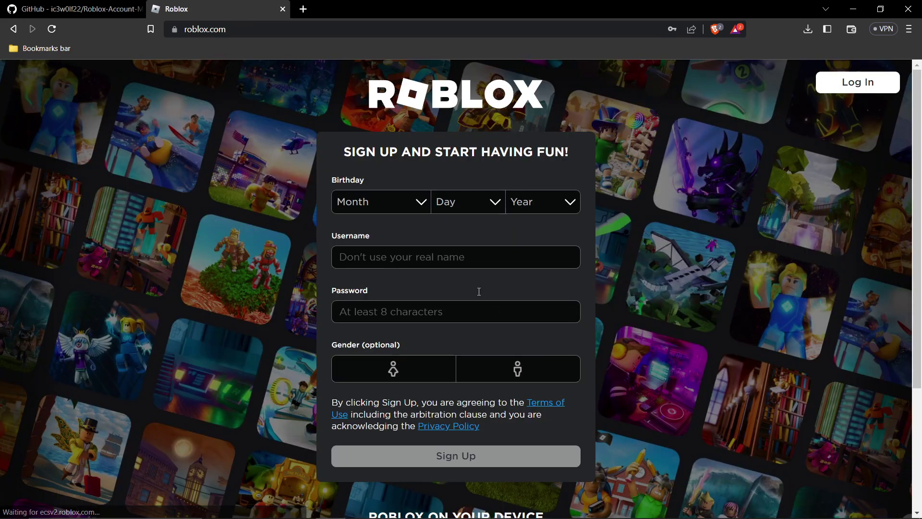
pyautogui.click(435, 263)
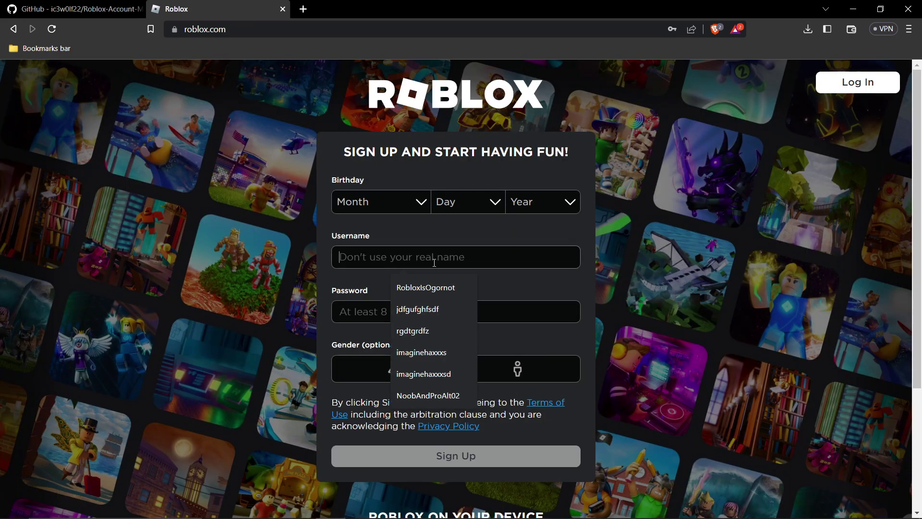
pyautogui.write('Noo')
pyautogui.write('bAndPro')
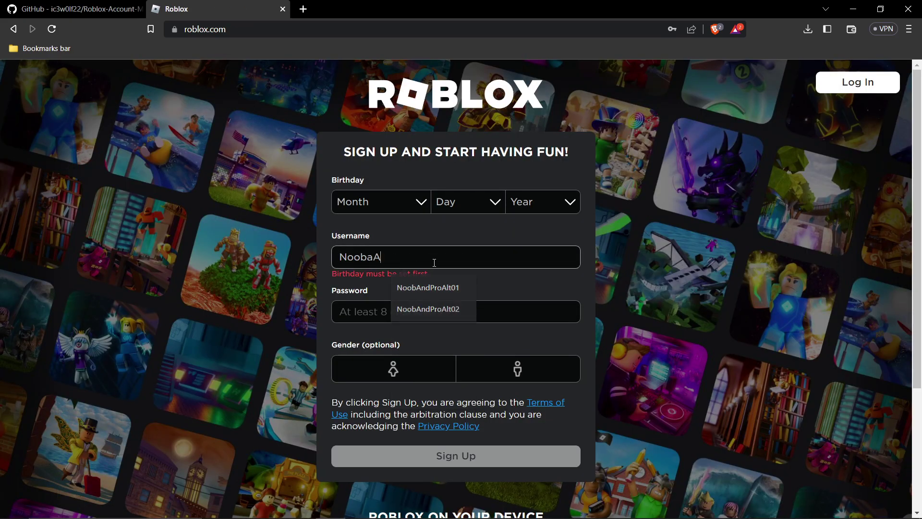
pyautogui.write('Alt')
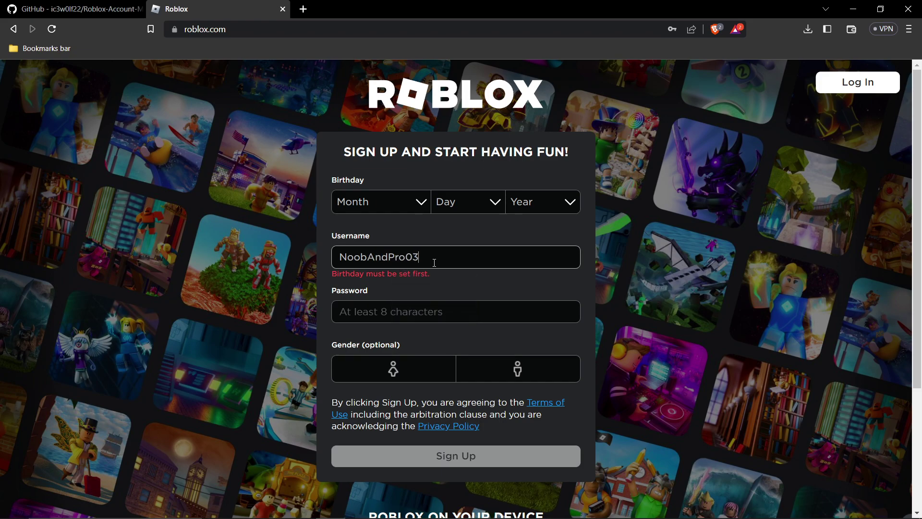
pyautogui.write('03')
pyautogui.press('Tab')
pyautogui.write('********')
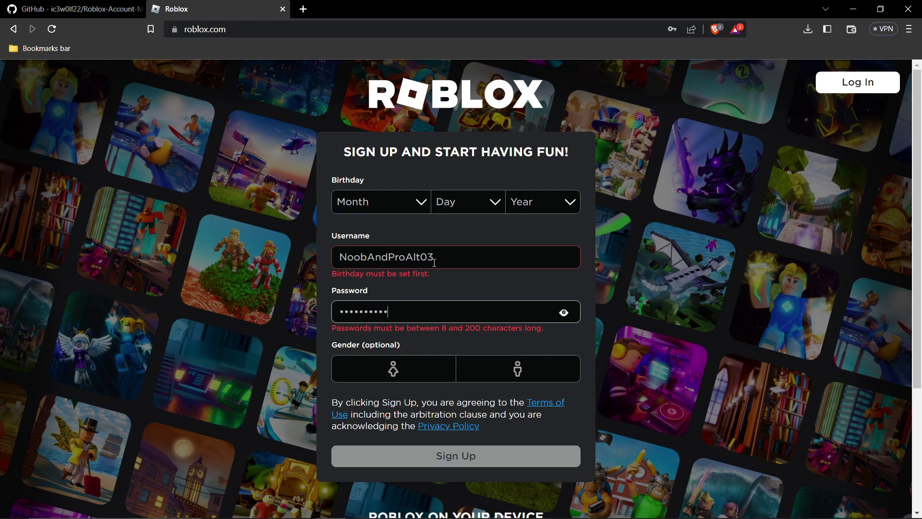
# - Fill in the birthday, choose the male gender and submit the sign-up form for NoobAndProAlt03
pyautogui.click(384, 203)
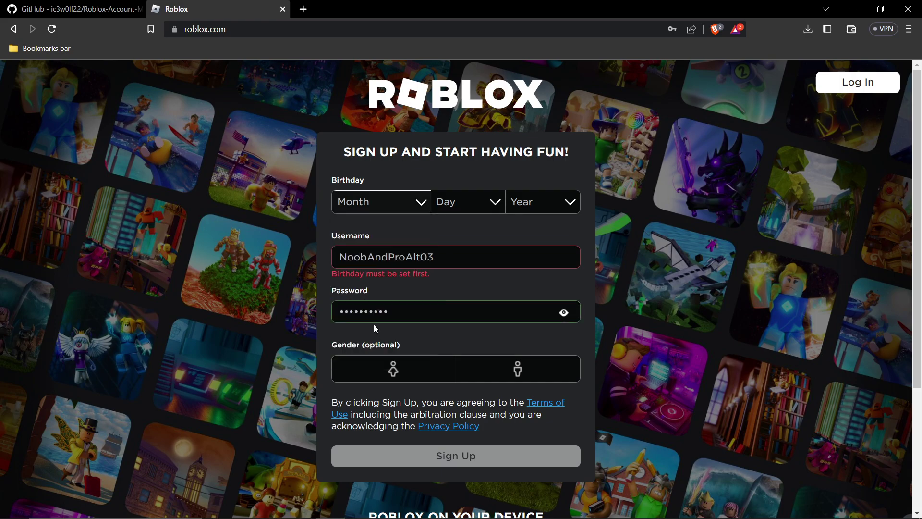
pyautogui.click(449, 205)
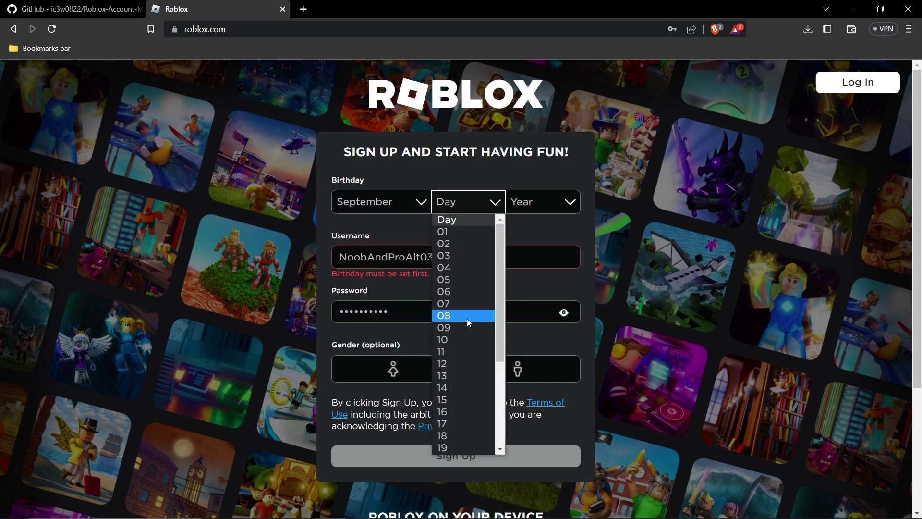
pyautogui.click(457, 374)
pyautogui.click(533, 211)
pyautogui.write('2000')
pyautogui.press('Return')
pyautogui.press('Down')
pyautogui.click(539, 373)
pyautogui.click(495, 461)
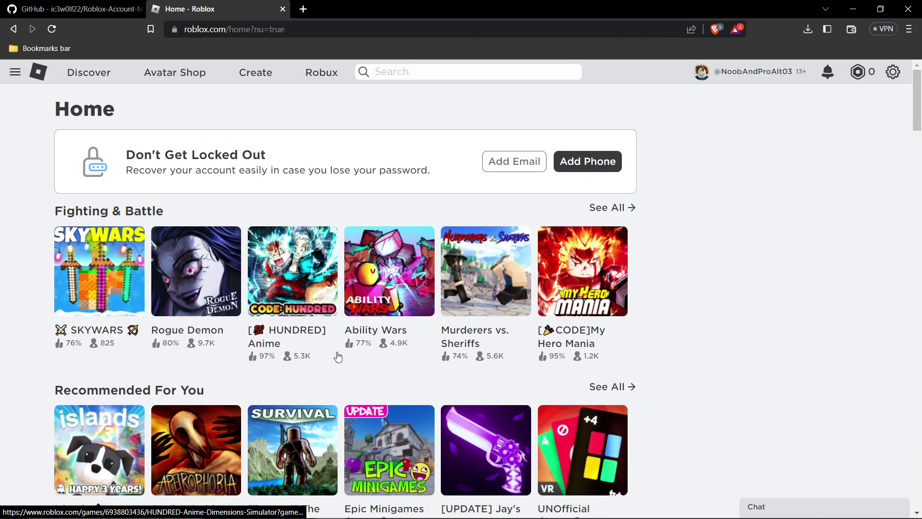
# - Switch to Roblox Account Manager, add the NoobAndProAlt01 account through the login window and select it in the list
pyautogui.click(569, 507)
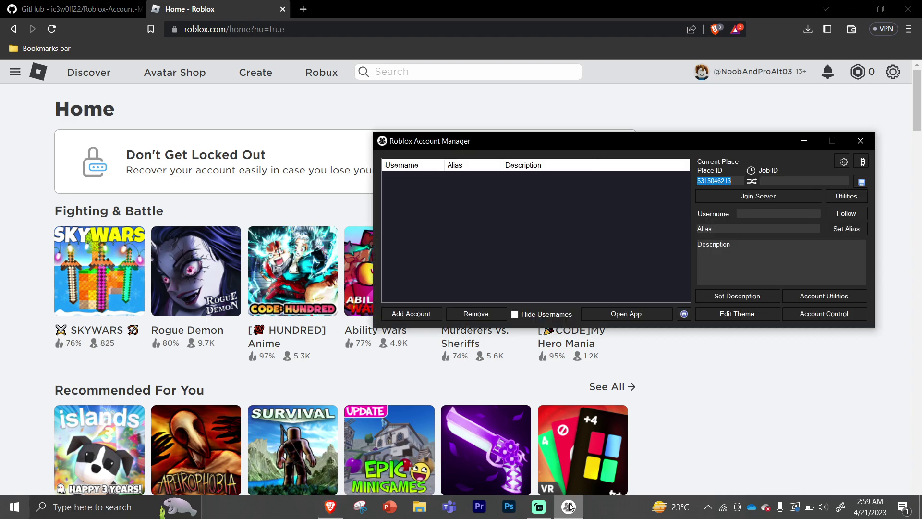
pyautogui.click(402, 313)
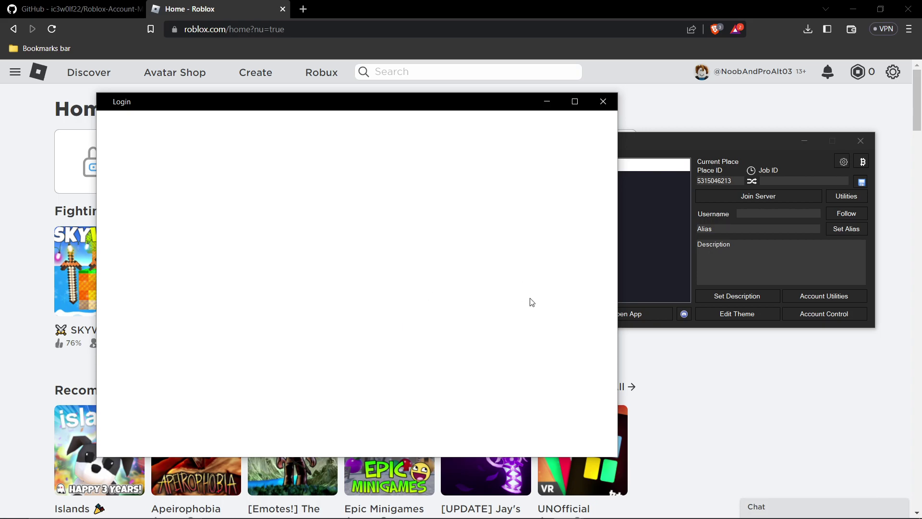
pyautogui.moveTo(367, 102); pyautogui.dragTo(597, 71)
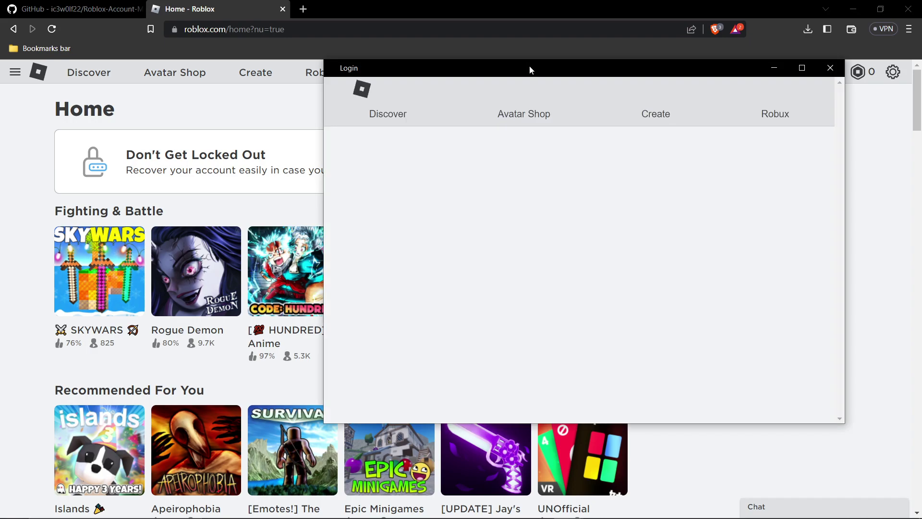
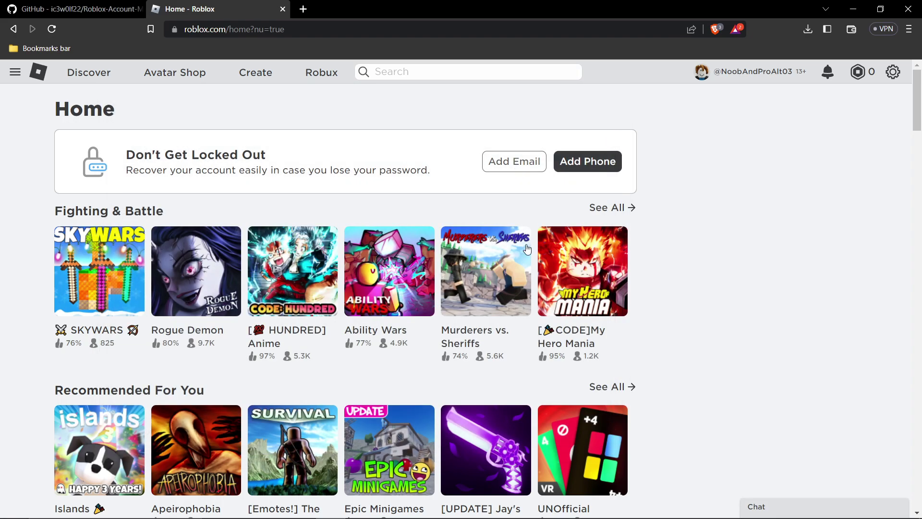
pyautogui.hotkey('alt', 'Tab')
pyautogui.click(411, 189)
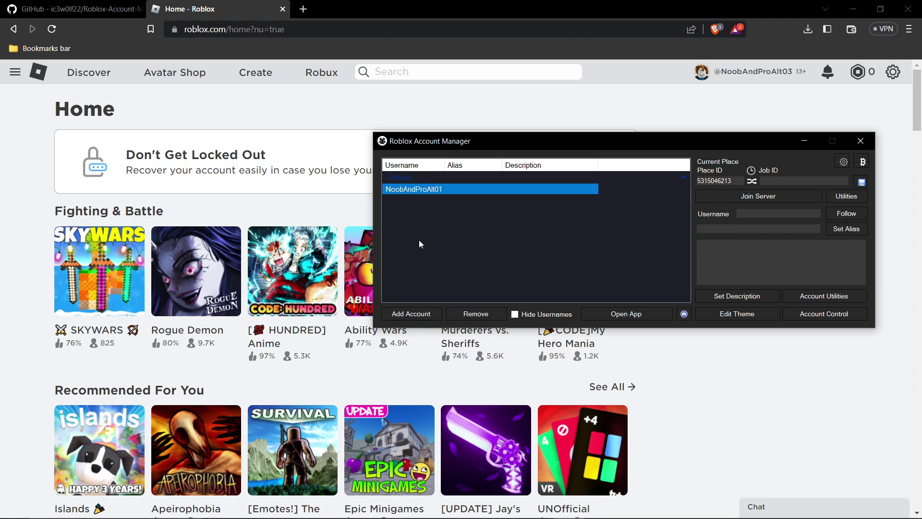
# - Add the NoobAndProAlt02 account by logging in with its username and password, and select it in the list
pyautogui.click(414, 310)
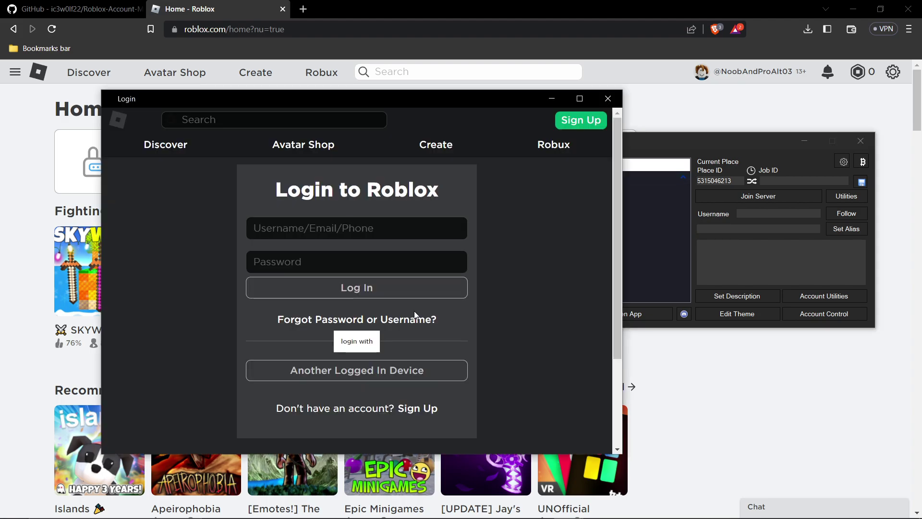
pyautogui.click(337, 226)
pyautogui.write('Noob')
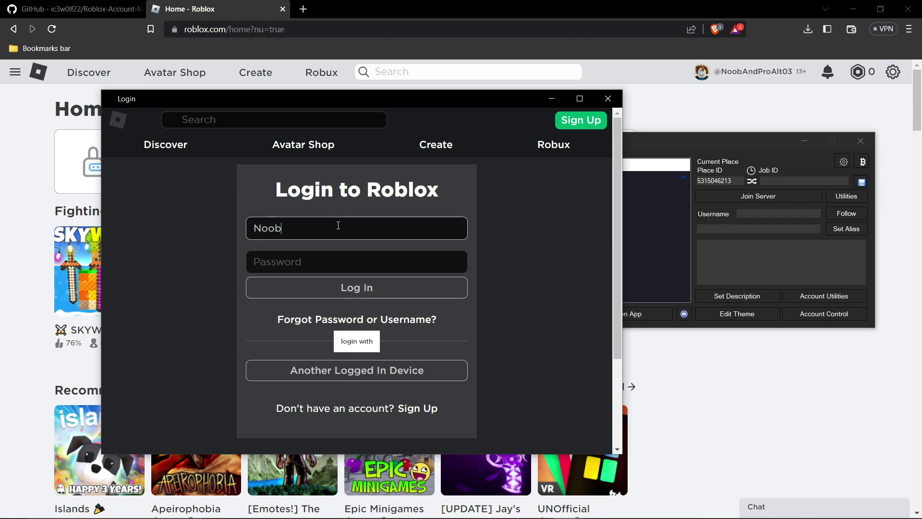
pyautogui.write('AndProAlt02')
pyautogui.press('Tab')
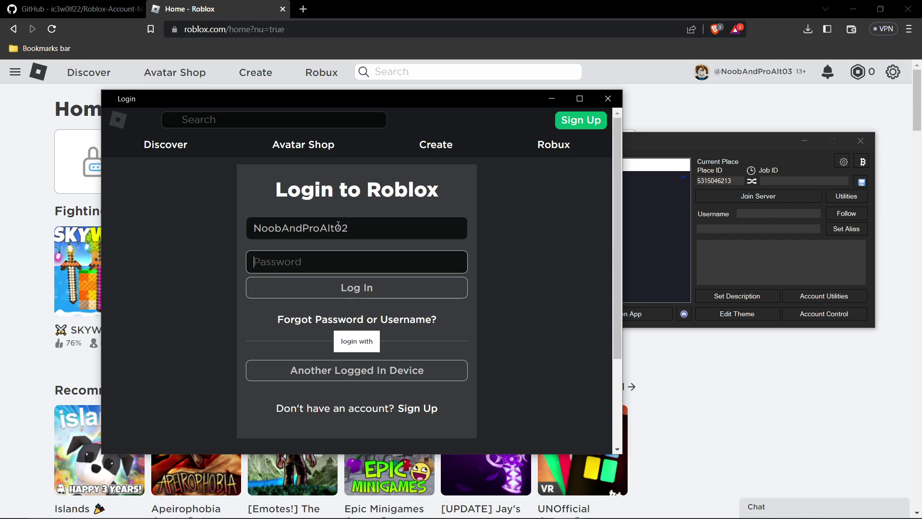
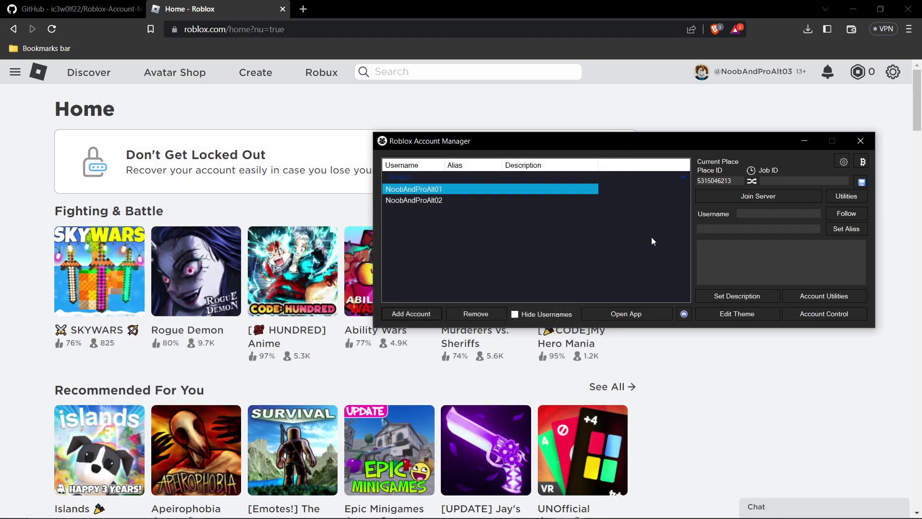
pyautogui.click(429, 200)
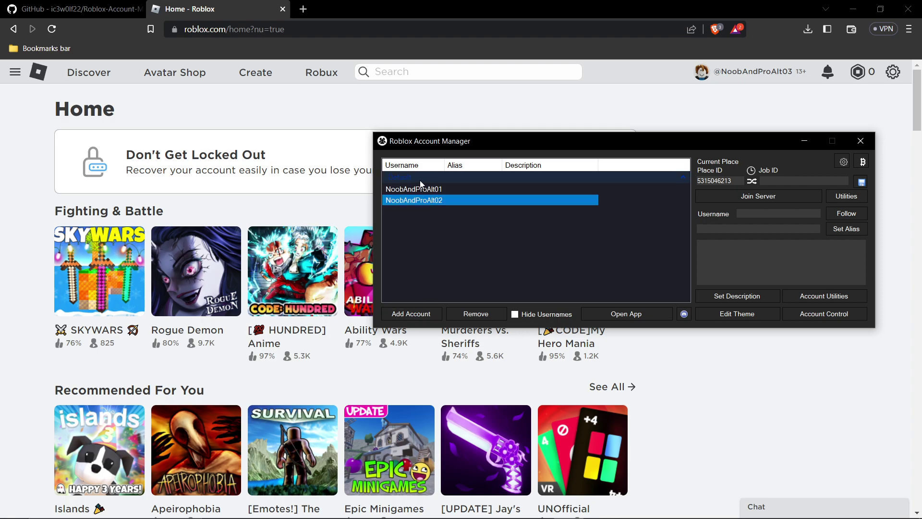
# - Add the NoobAndProAlt03 account by logging in with its username and password, and select all three listed accounts
pyautogui.click(413, 314)
pyautogui.click(325, 233)
pyautogui.write('NoobAnd')
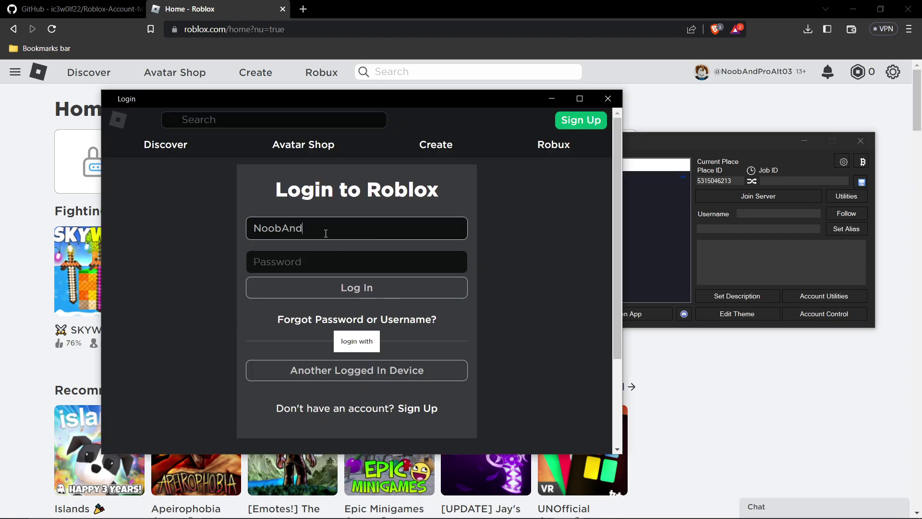
pyautogui.write('ProAlt03')
pyautogui.press('Tab')
pyautogui.write('***')
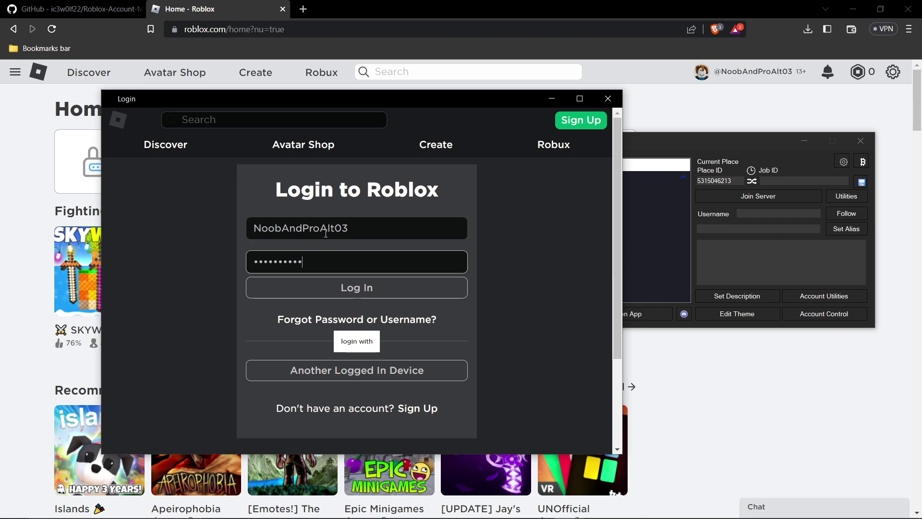
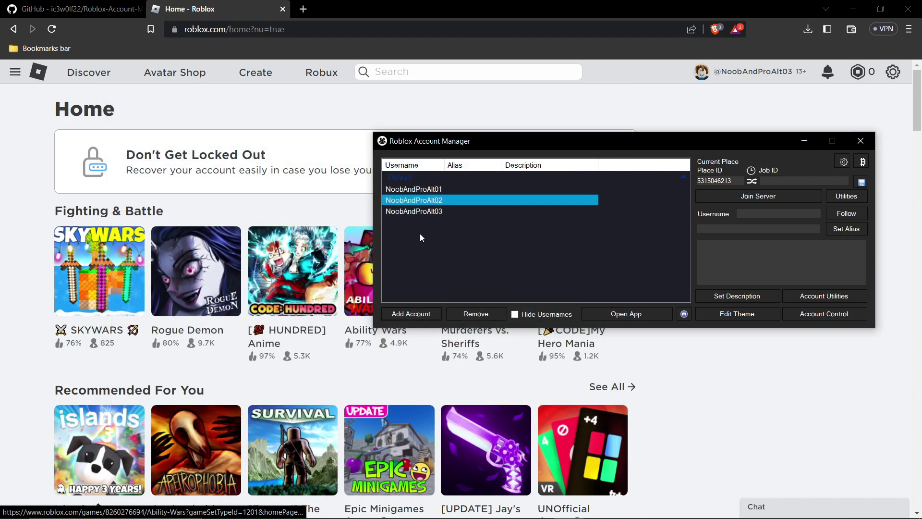
pyautogui.moveTo(421, 224); pyautogui.dragTo(423, 188)
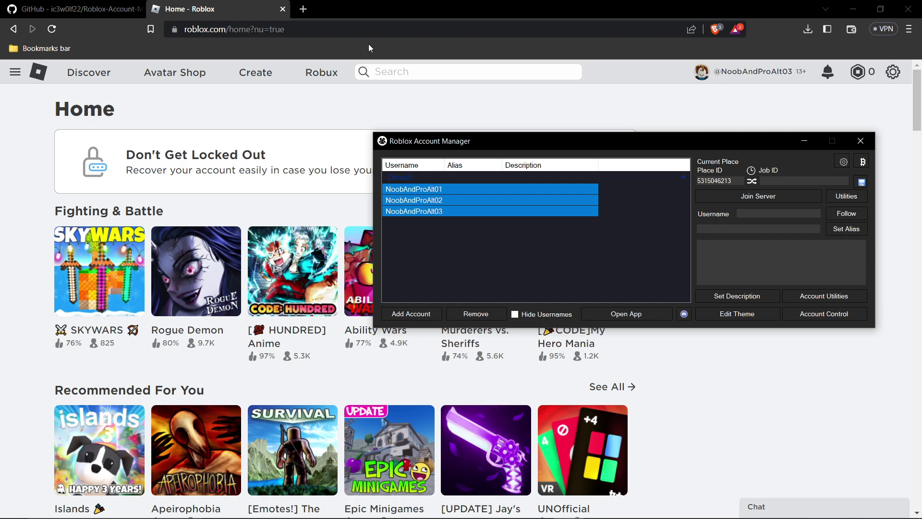
# - Switch to the Roblox page in the browser and search for the experience Pet Simulator X
pyautogui.click(374, 73)
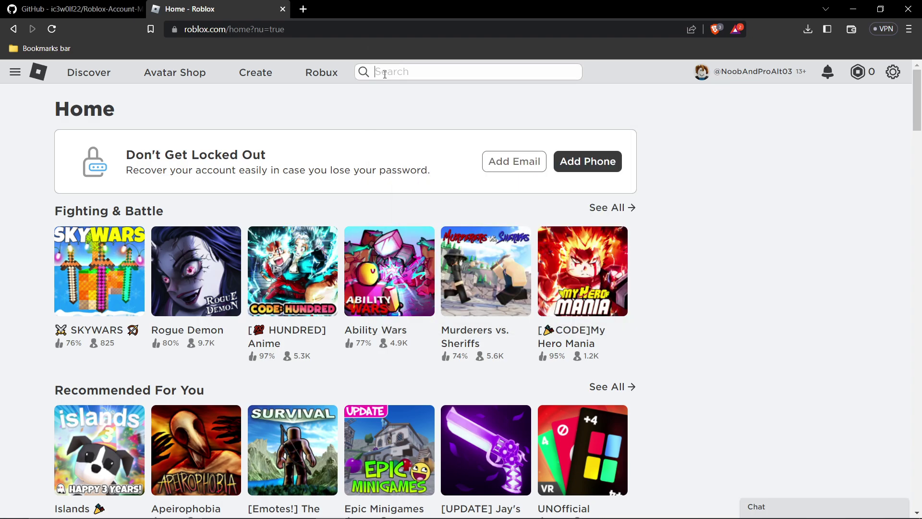
pyautogui.write('Pet Simulator X')
pyautogui.click(402, 106)
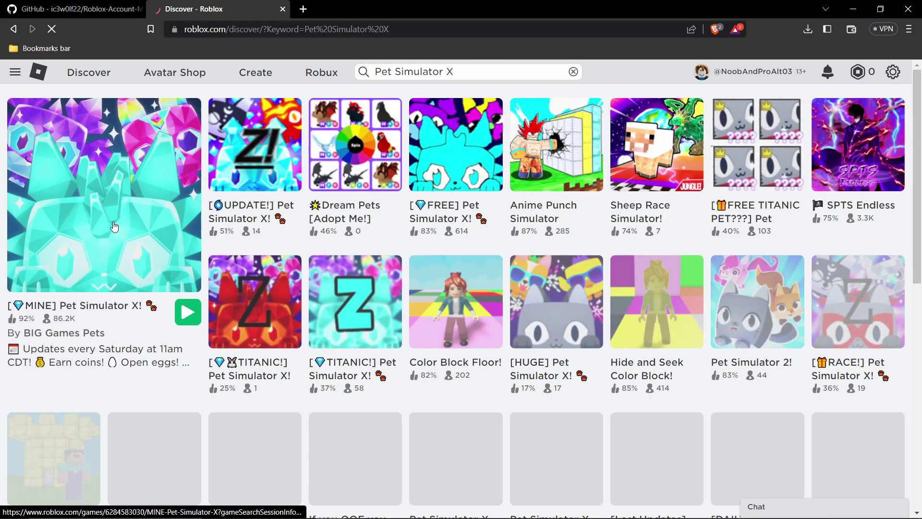
pyautogui.click(114, 227)
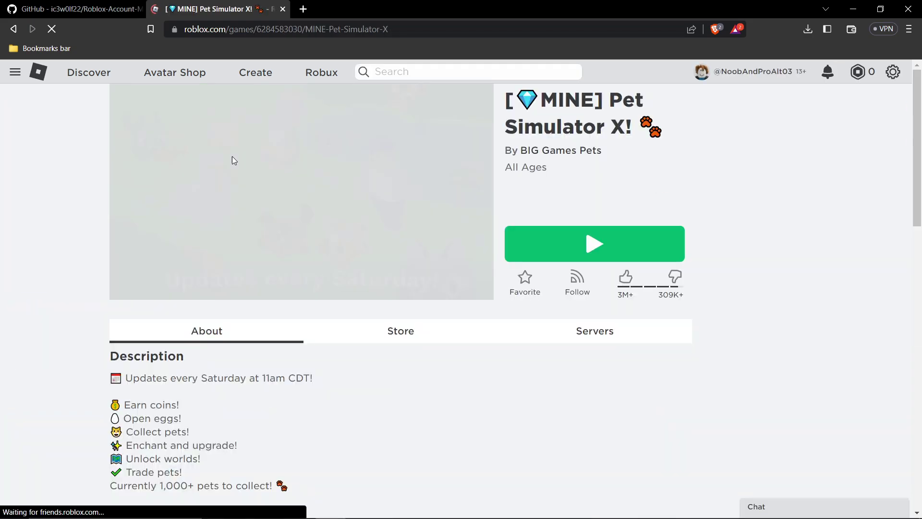
pyautogui.scroll(-6, 134, 140)
pyautogui.scroll(6, 144, 143)
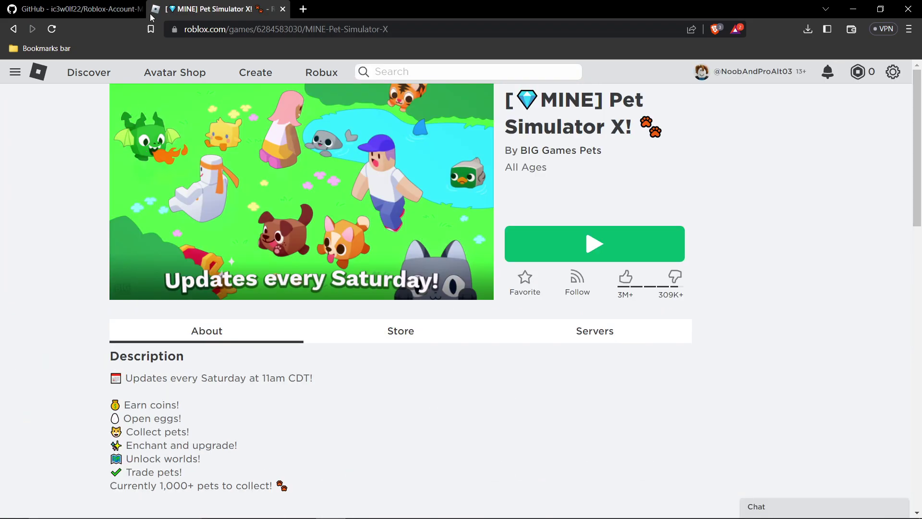
pyautogui.click(281, 29)
pyautogui.doubleClick(327, 30)
pyautogui.hotkey('ctrl', 'c')
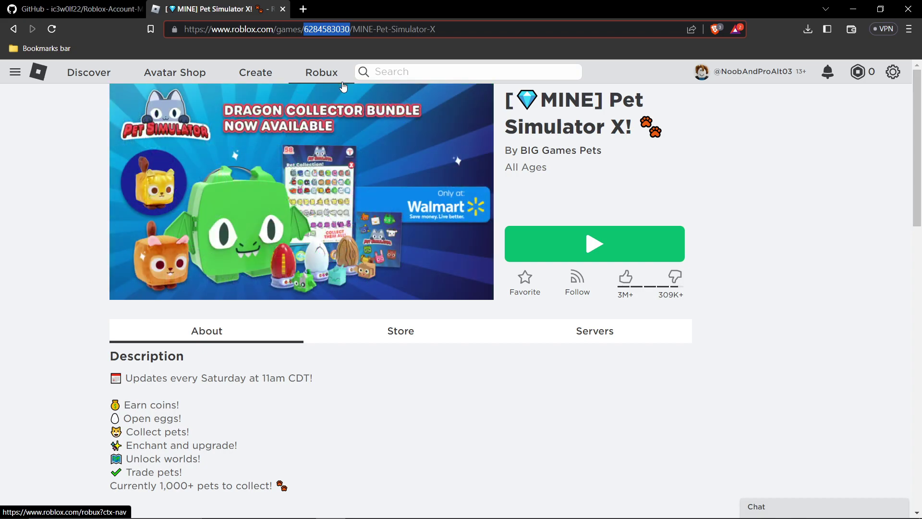
pyautogui.hotkey('alt', 'Tab')
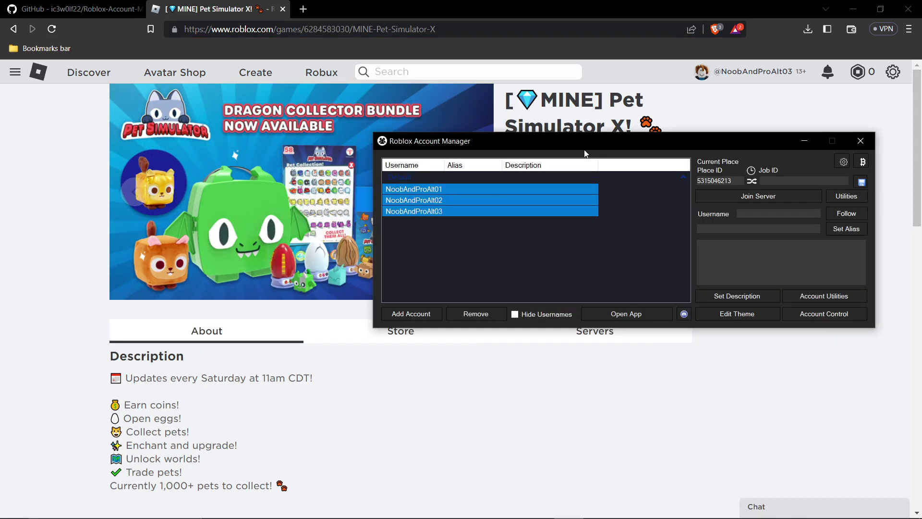
pyautogui.click(724, 184)
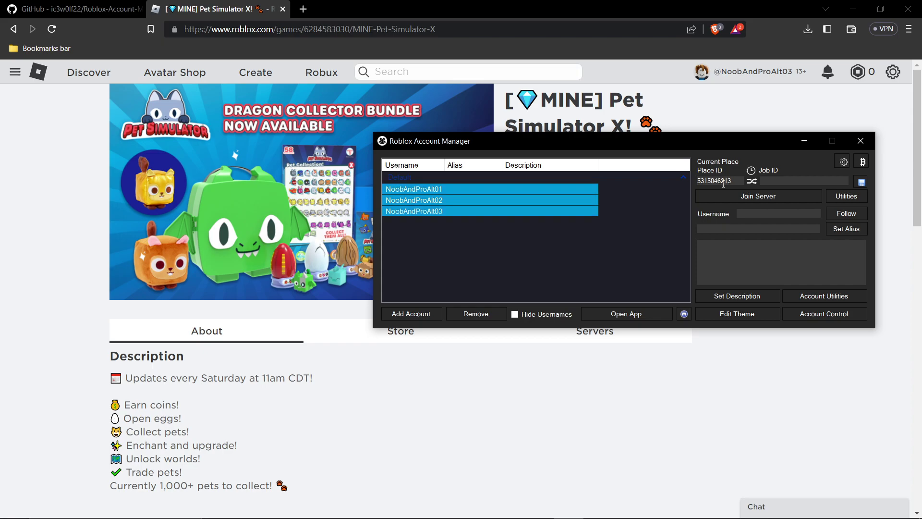
pyautogui.doubleClick(724, 184)
pyautogui.hotkey('ctrl', 'v')
pyautogui.press('Tab')
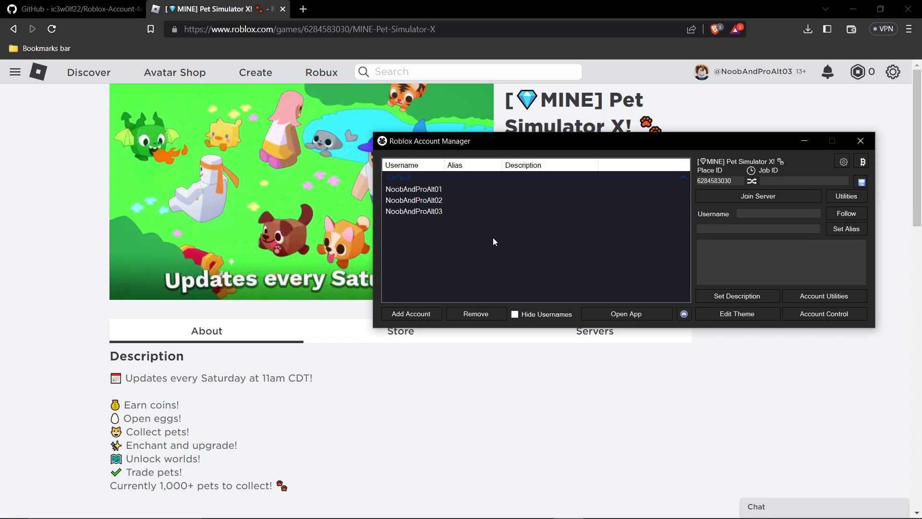
pyautogui.moveTo(474, 229); pyautogui.dragTo(444, 189)
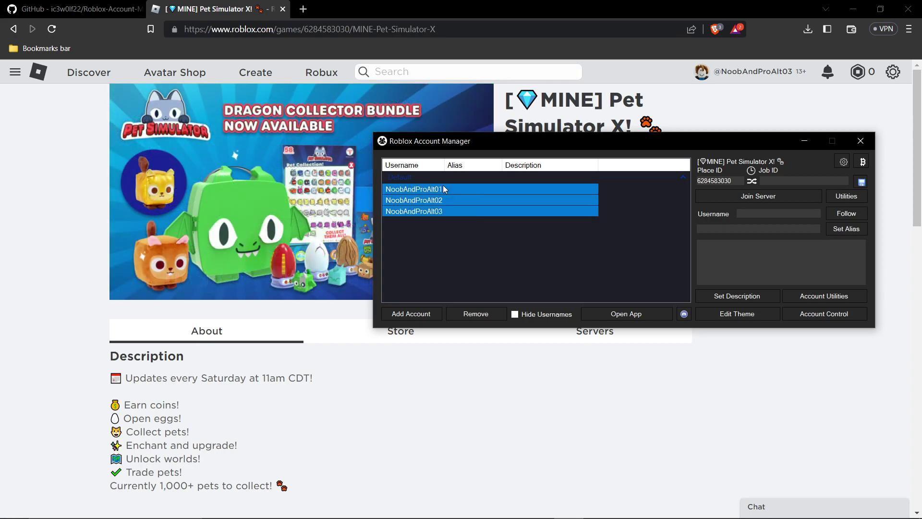
pyautogui.click(719, 194)
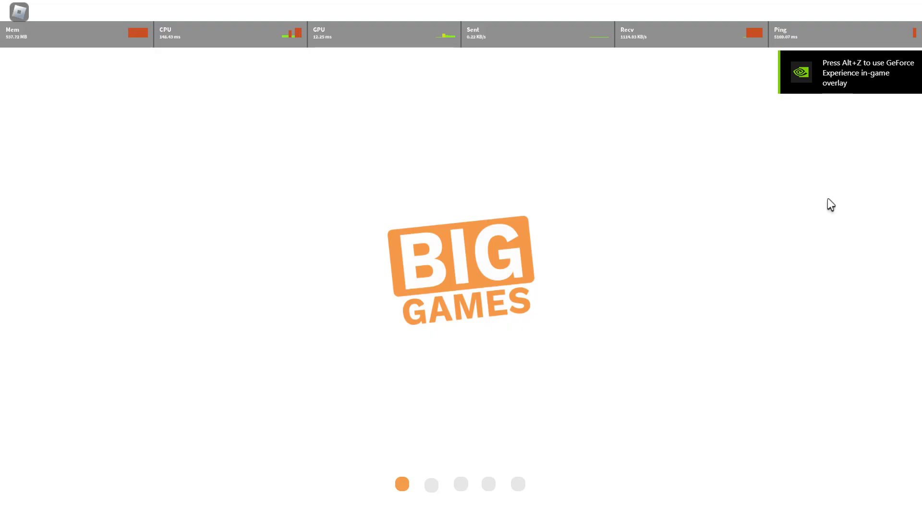
# - Take the first account's game out of full screen, restore it to a smaller window and move it to the desktop's upper-left area
pyautogui.press('Escape')
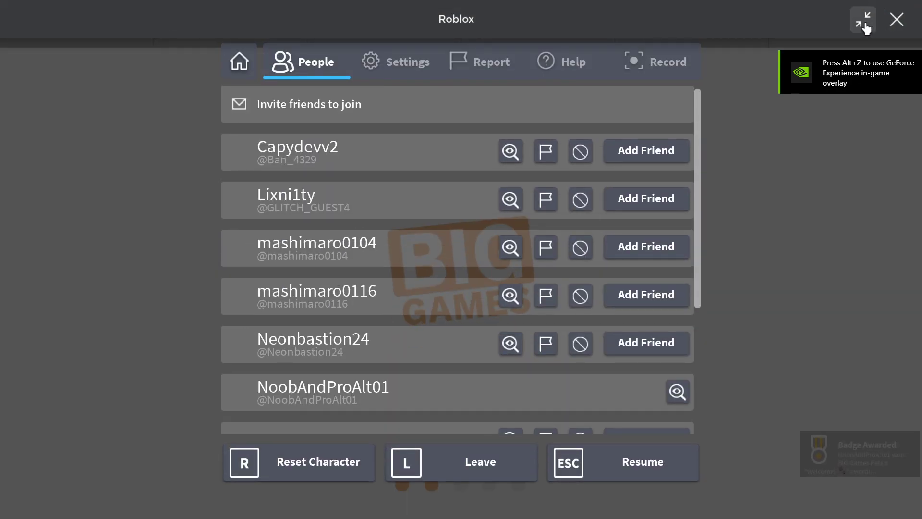
pyautogui.click(864, 23)
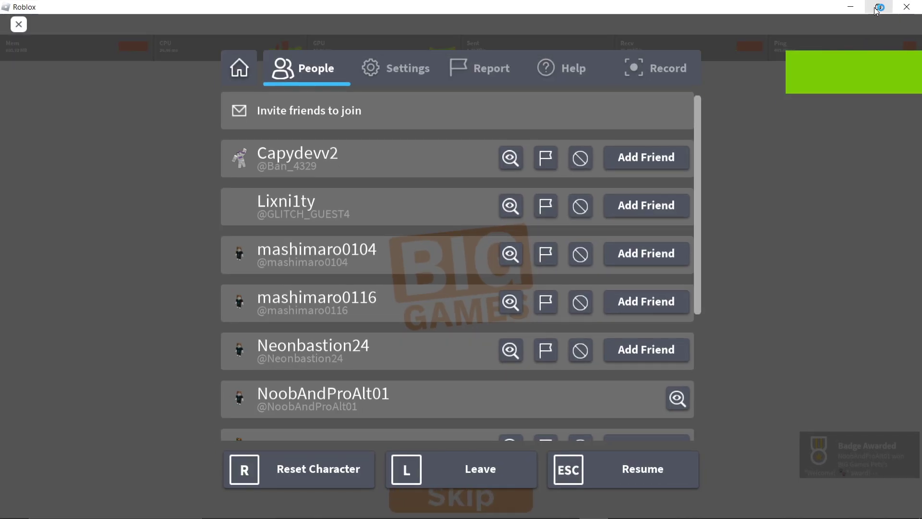
pyautogui.click(879, 7)
pyautogui.hotkey('alt', 'Tab')
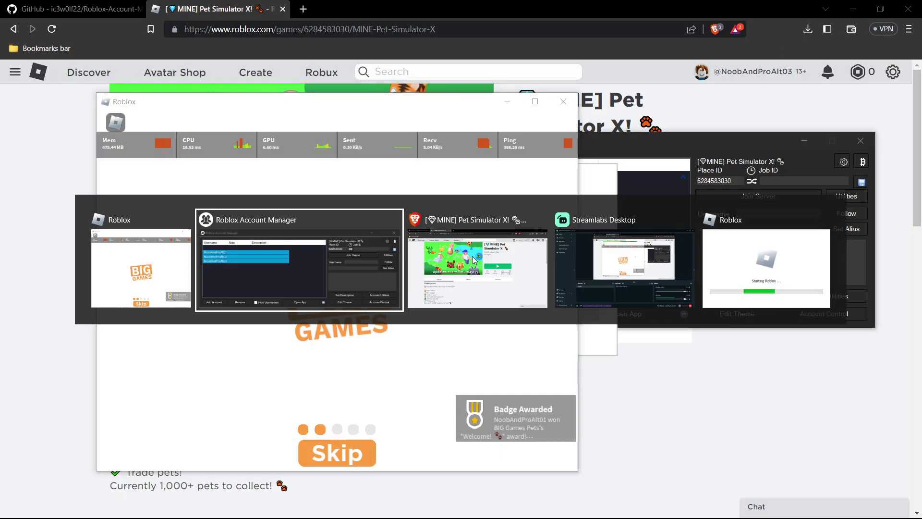
pyautogui.click(718, 280)
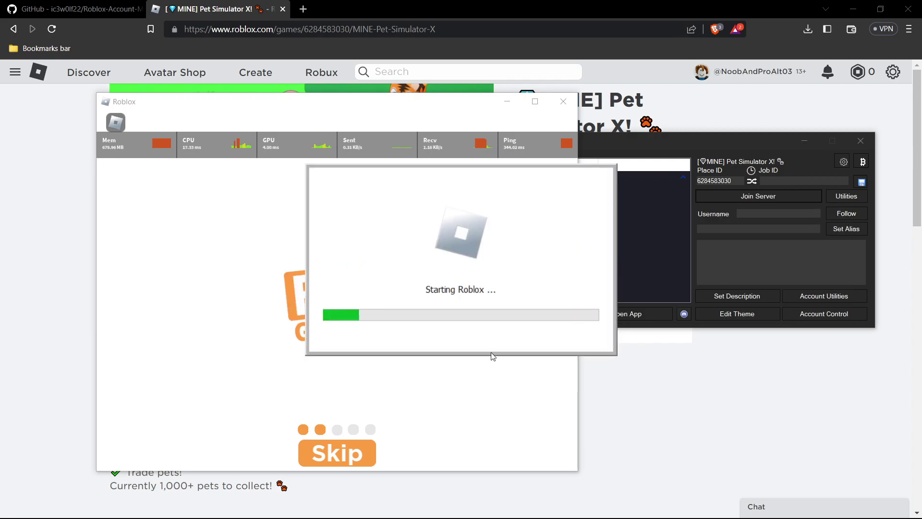
pyautogui.moveTo(419, 114); pyautogui.dragTo(274, 42)
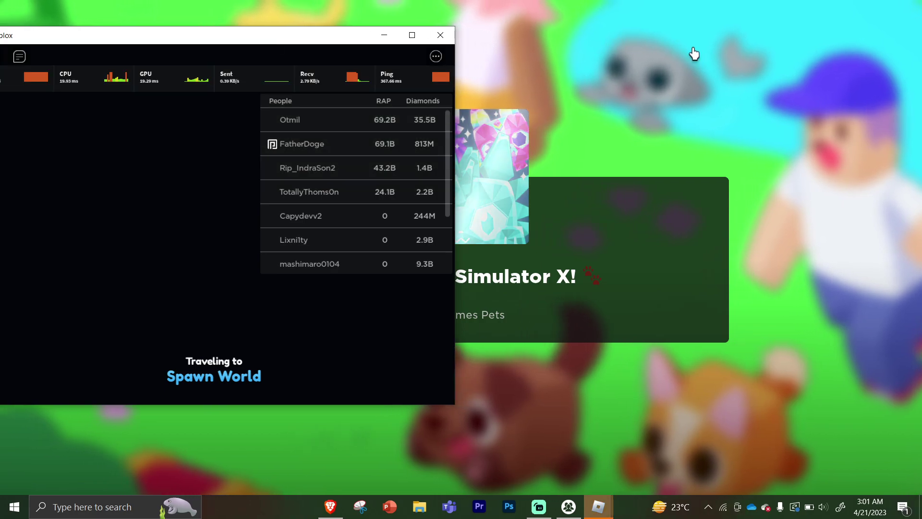
# - Take the second account's game out of full screen, restore it to a smaller window and place it beside the first one
pyautogui.click(739, 98)
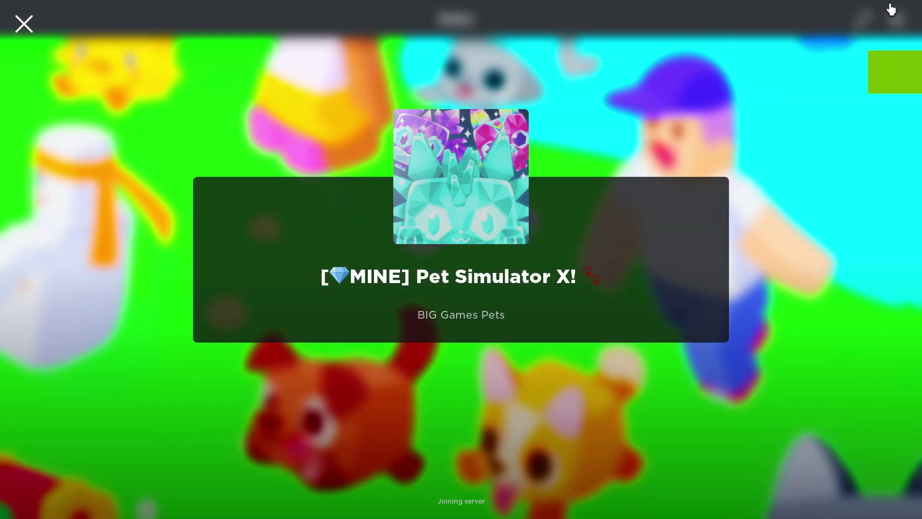
pyautogui.click(862, 17)
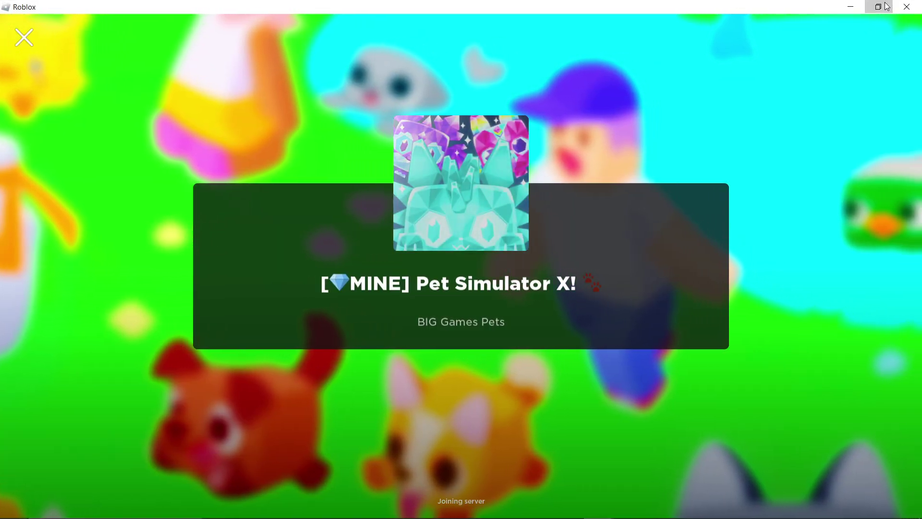
pyautogui.click(879, 7)
pyautogui.moveTo(296, 29); pyautogui.dragTo(753, 35)
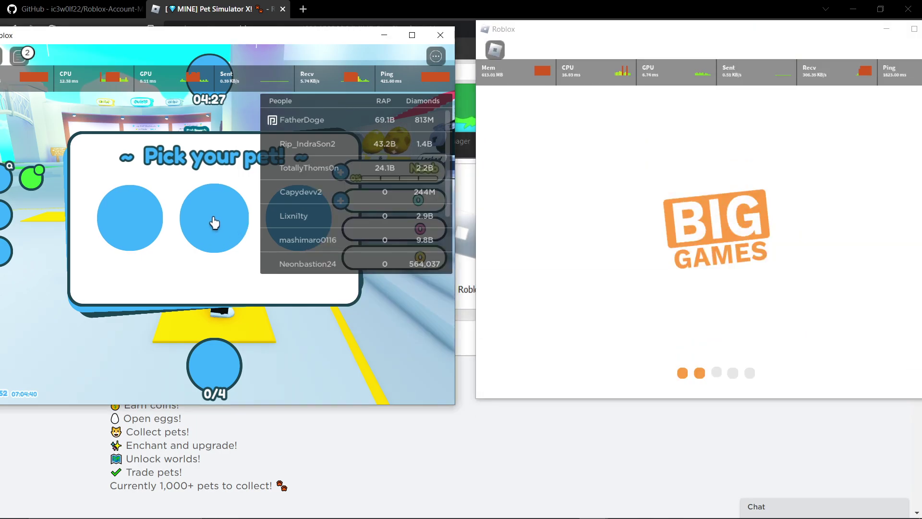
# - Open the game menu in the first account's window and look through the player list for the alt accounts
pyautogui.press('Escape')
pyautogui.scroll(-5, 132, 202)
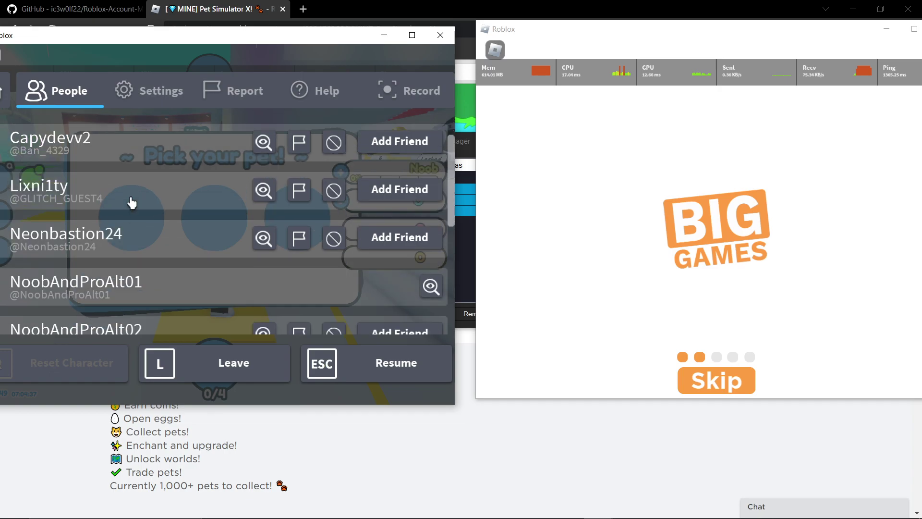
pyautogui.scroll(2, 132, 203)
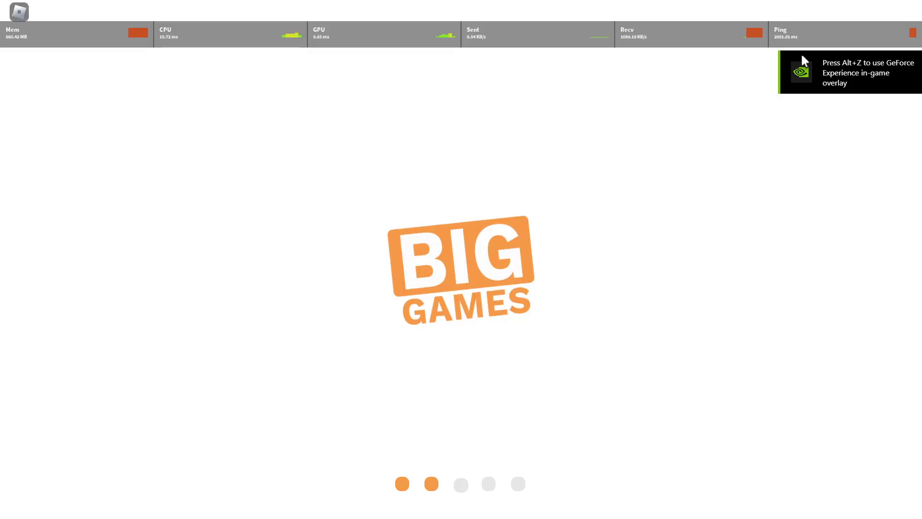
# - Take the third account's game out of full screen and restore it to a smaller window over the other two
pyautogui.press('Escape')
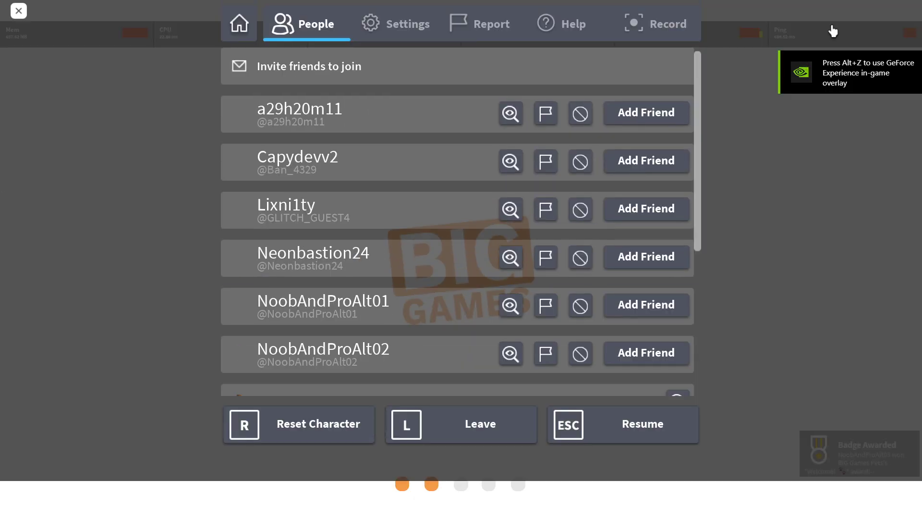
pyautogui.moveTo(885, 6)
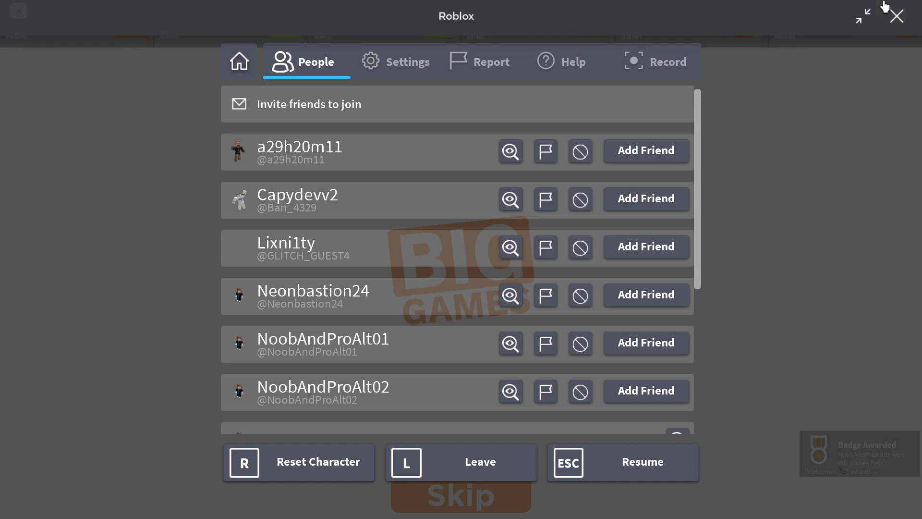
pyautogui.click(863, 24)
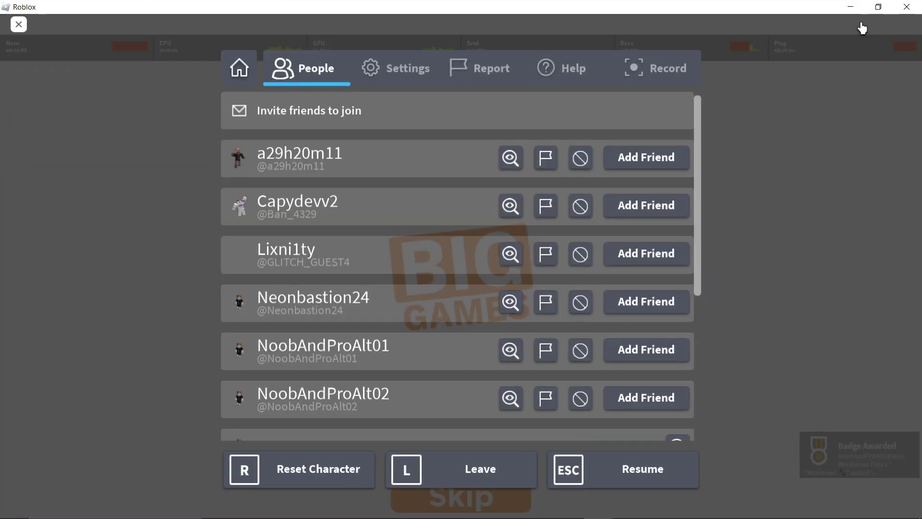
pyautogui.click(882, 7)
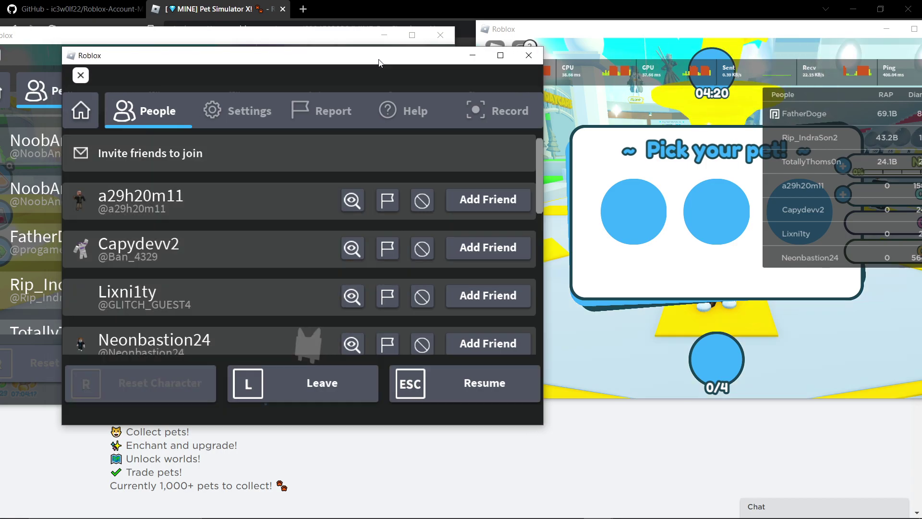
pyautogui.moveTo(379, 63); pyautogui.dragTo(447, 50)
# - Look through the third window's player list for the alt accounts and move the window below the other two
pyautogui.scroll(-5, 387, 250)
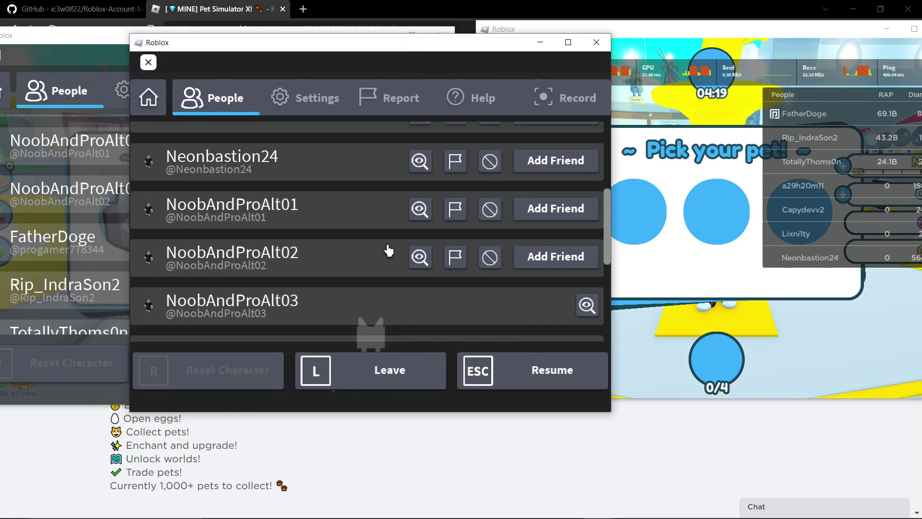
pyautogui.scroll(2, 387, 249)
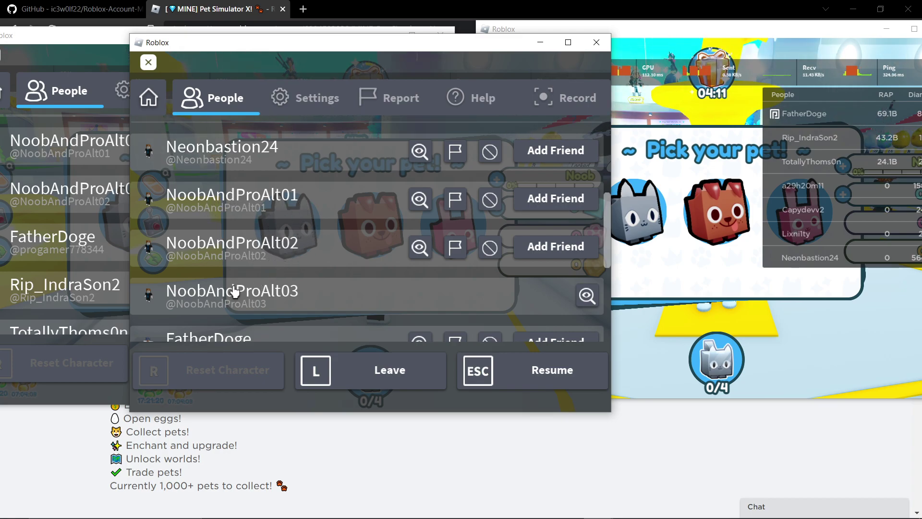
pyautogui.moveTo(295, 43); pyautogui.dragTo(540, 185)
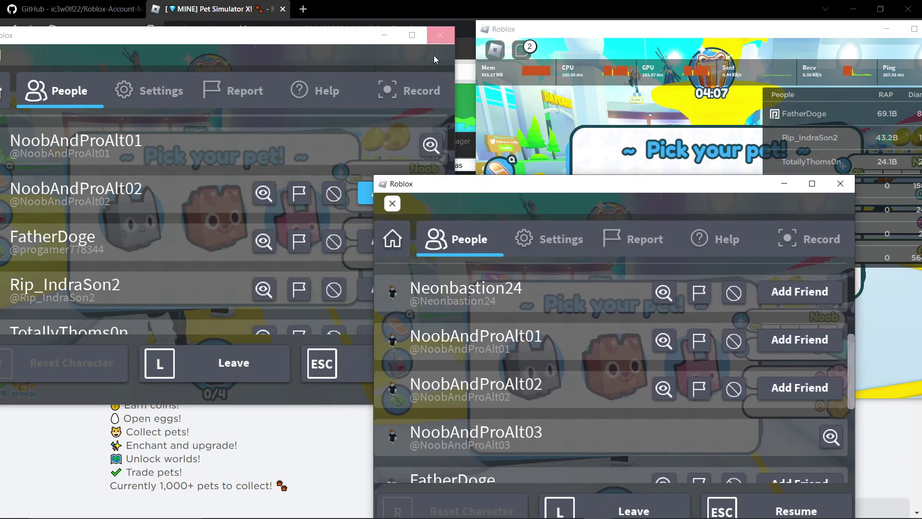
# - In the first account's game window, pick the red dog as starter pet, nickname it Noob1 and walk the character forward
pyautogui.click(337, 52)
pyautogui.press('Escape')
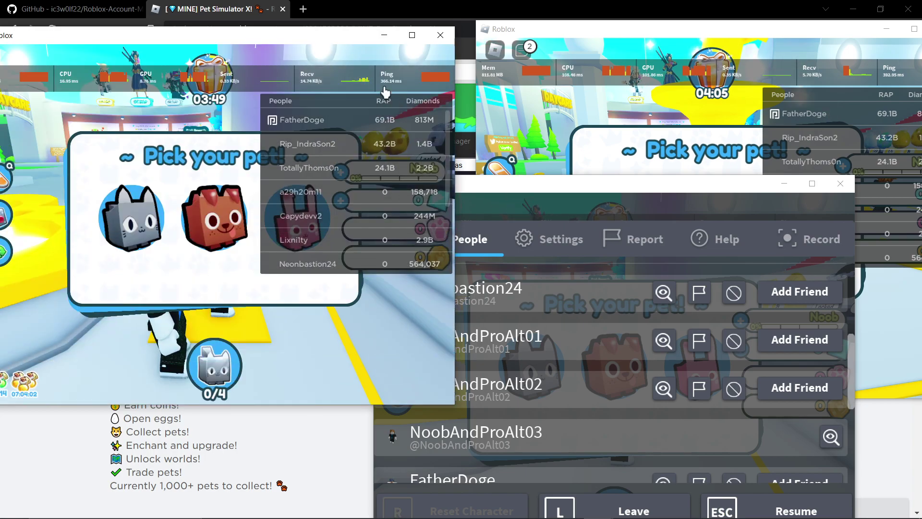
pyautogui.click(215, 218)
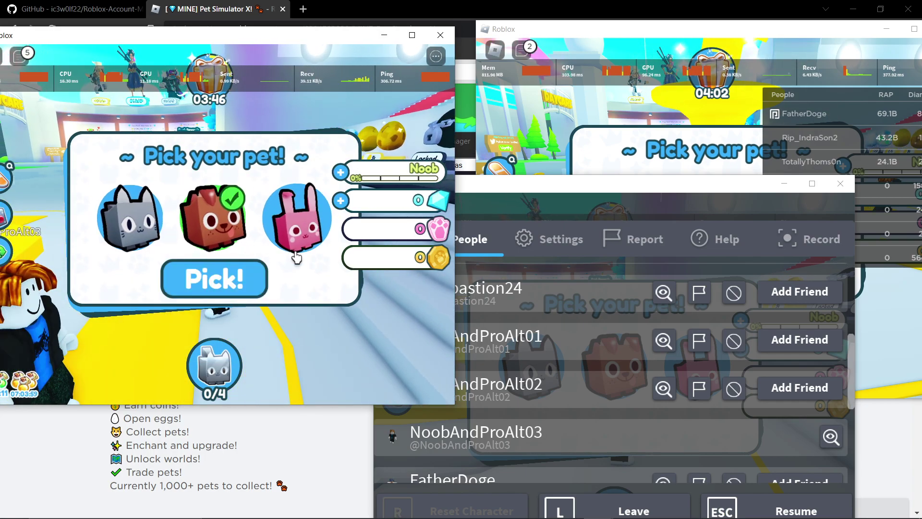
pyautogui.click(234, 283)
pyautogui.click(225, 239)
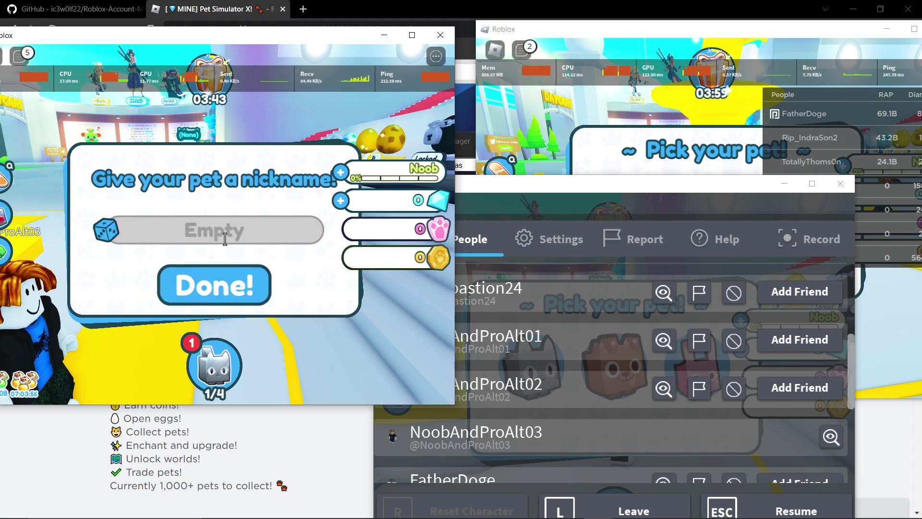
pyautogui.write('Noob1')
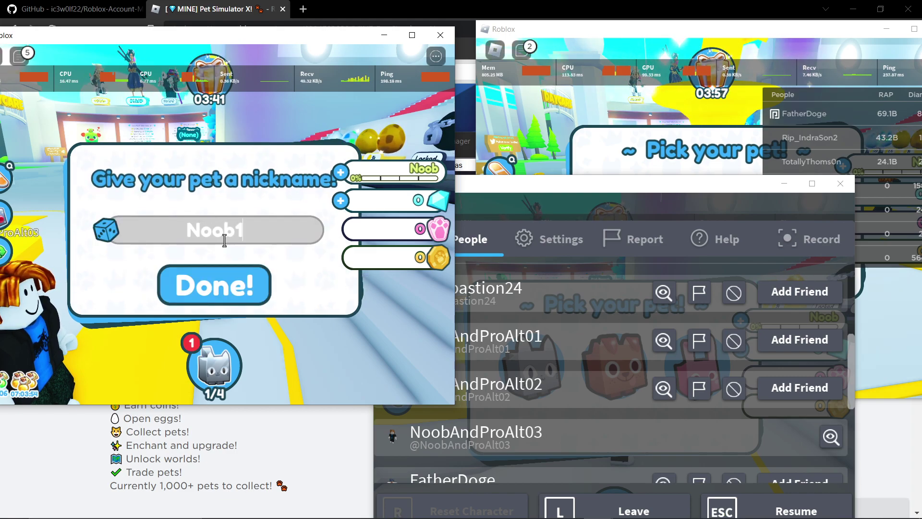
pyautogui.click(226, 285)
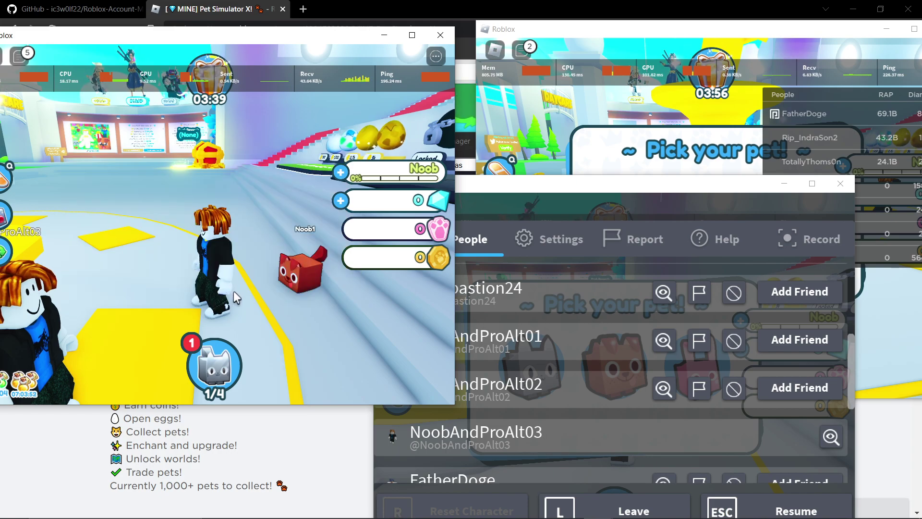
pyautogui.press('w')
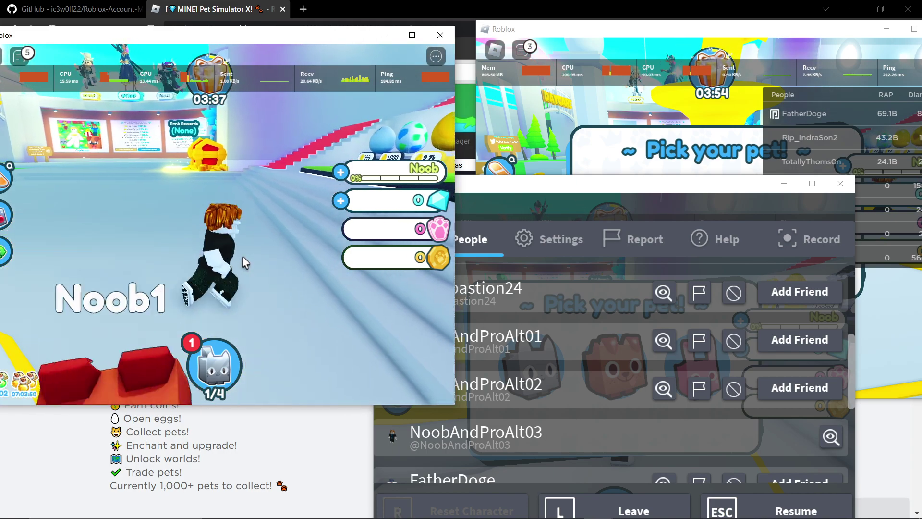
pyautogui.press('Tab')
# - In the second account's game window, pick the grey cat as starter pet, nickname it Noob2 and walk the character around
pyautogui.click(528, 137)
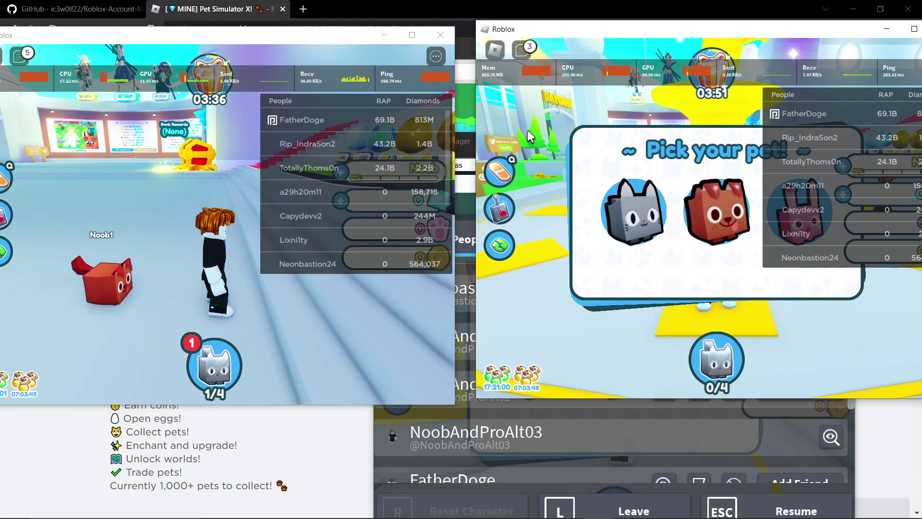
pyautogui.click(639, 201)
pyautogui.press('Tab')
pyautogui.click(685, 263)
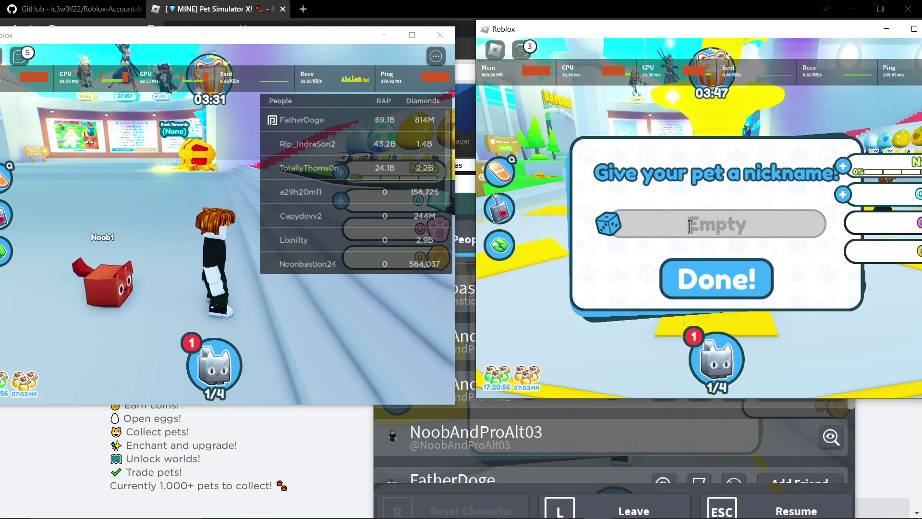
pyautogui.click(692, 274)
pyautogui.press('a')
pyautogui.press('w')
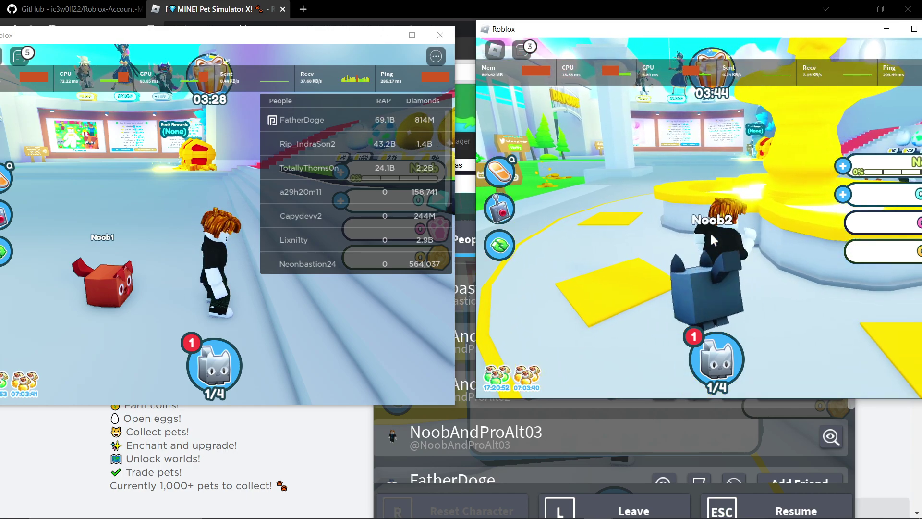
pyautogui.press('s')
pyautogui.press('w')
# - Bring the third account's game to the front, close its game menu and hide the player list
pyautogui.click(486, 455)
pyautogui.press('Escape')
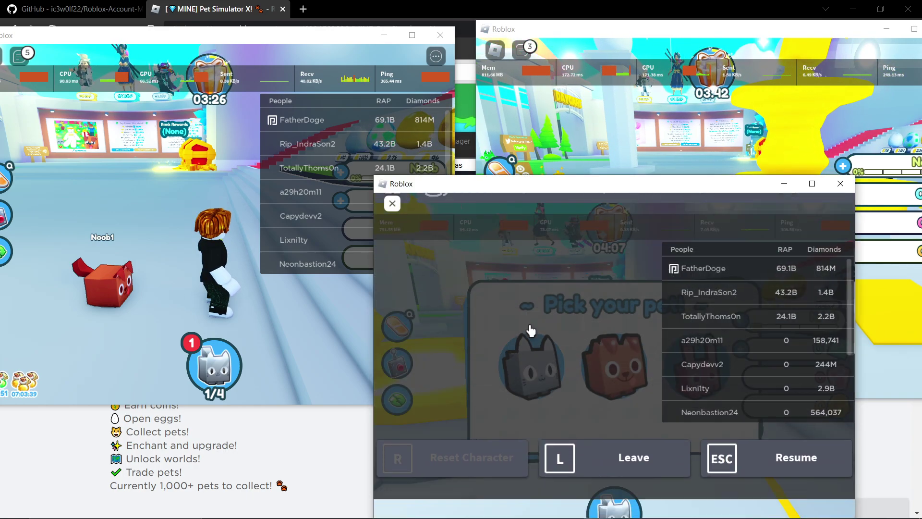
pyautogui.press('Tab')
# - In the third account's game window, pick the pink bunny as starter pet, nickname it Noob3 and walk the character forward
pyautogui.click(683, 377)
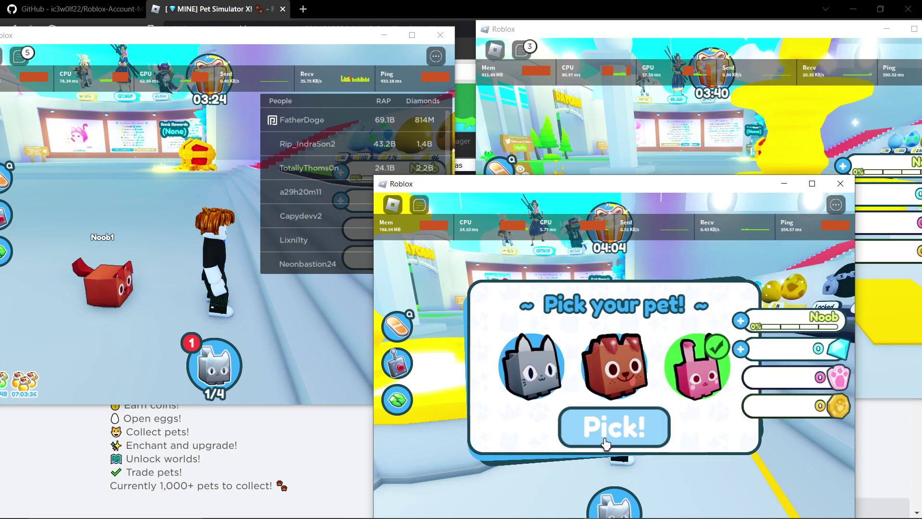
pyautogui.click(604, 443)
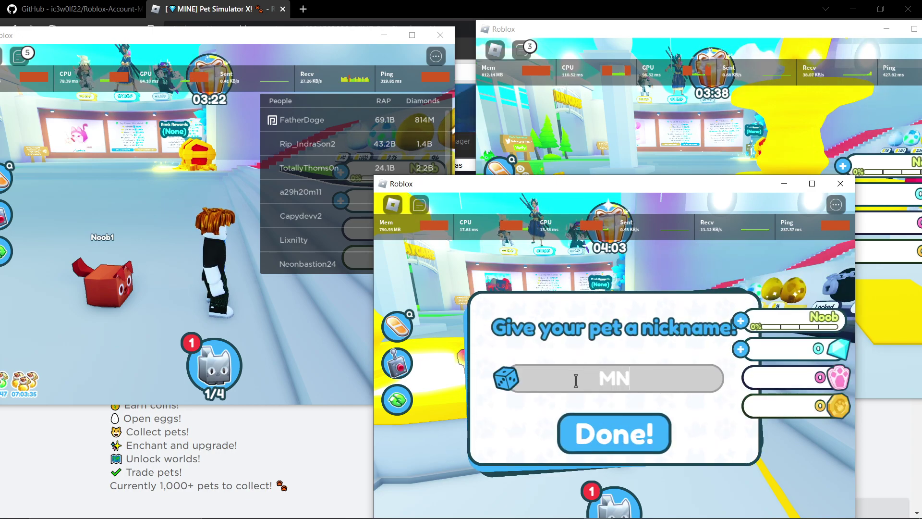
pyautogui.write('Noob3')
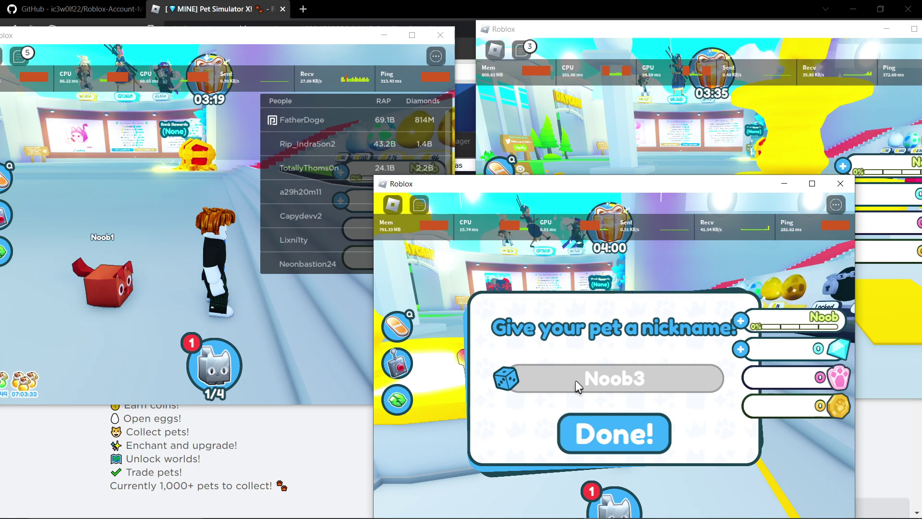
pyautogui.click(614, 445)
pyautogui.press('w')
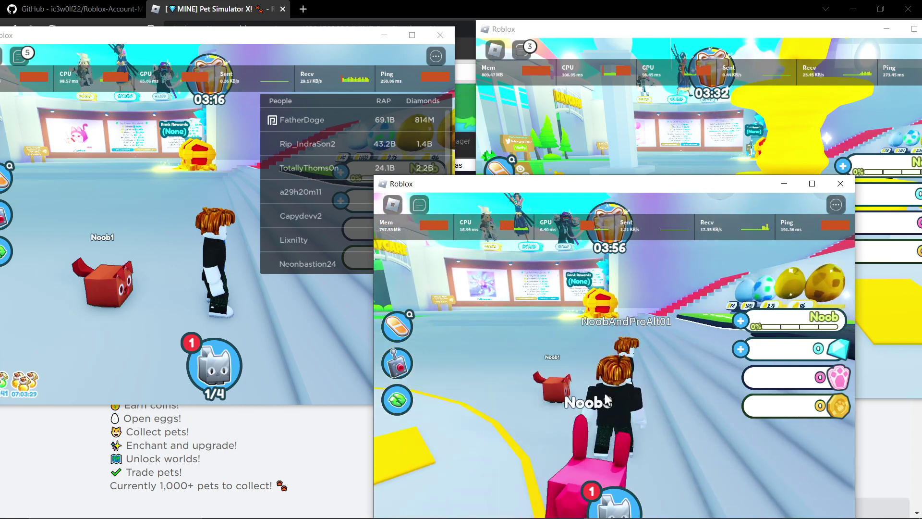
# - In the first account's game window, move the character beside the third account's character and open the pet inventory
pyautogui.click(234, 294)
pyautogui.press('w')
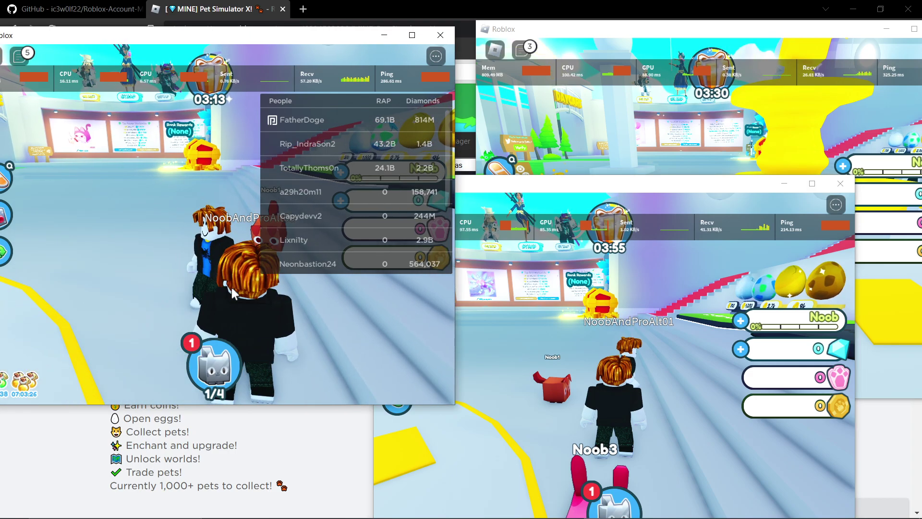
pyautogui.click(207, 351)
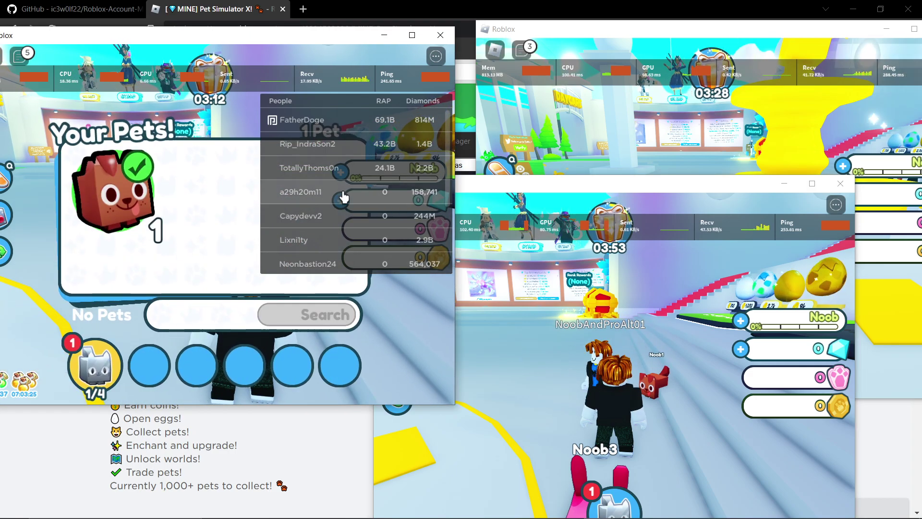
# - In the second account's game window, walk the character past the fountain to join the other two alt characters
pyautogui.click(568, 121)
pyautogui.press('w')
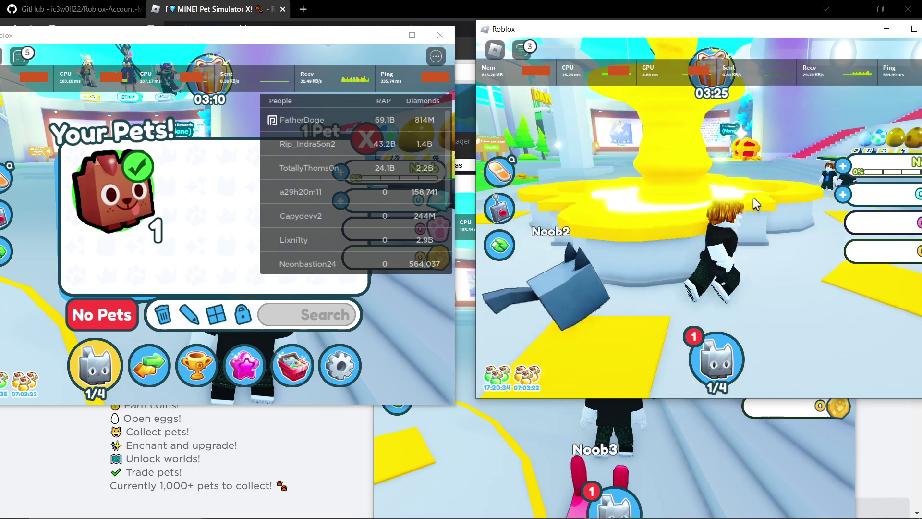
pyautogui.press('w')
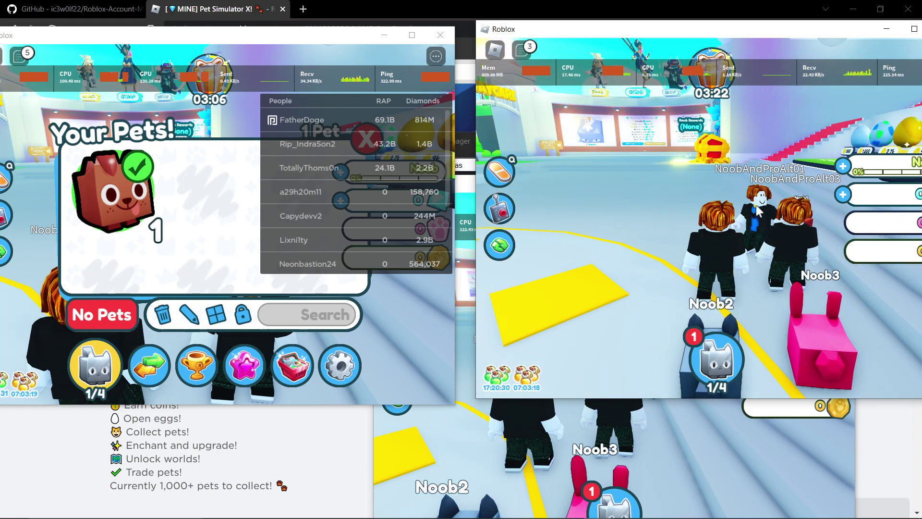
# - Bring the third account's game window to the front and show the overview of open windows for switching
pyautogui.click(640, 411)
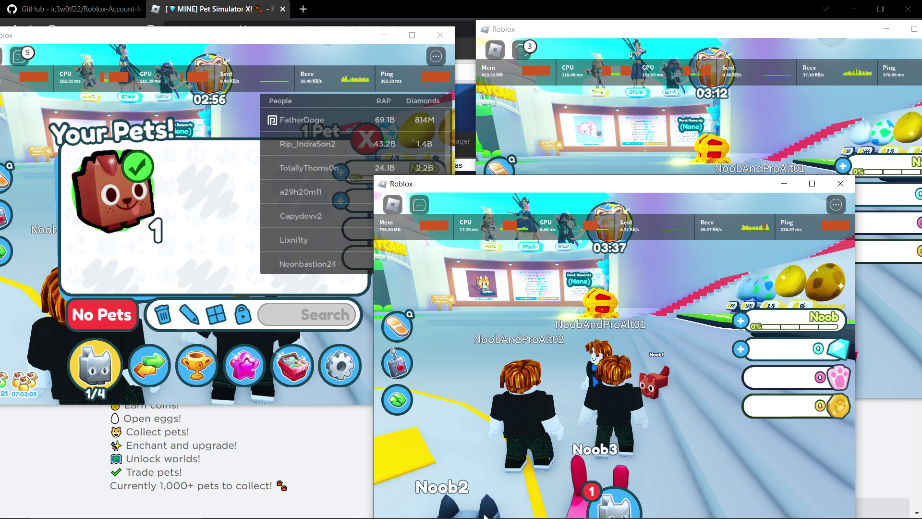
pyautogui.hotkey('alt', 'Tab')
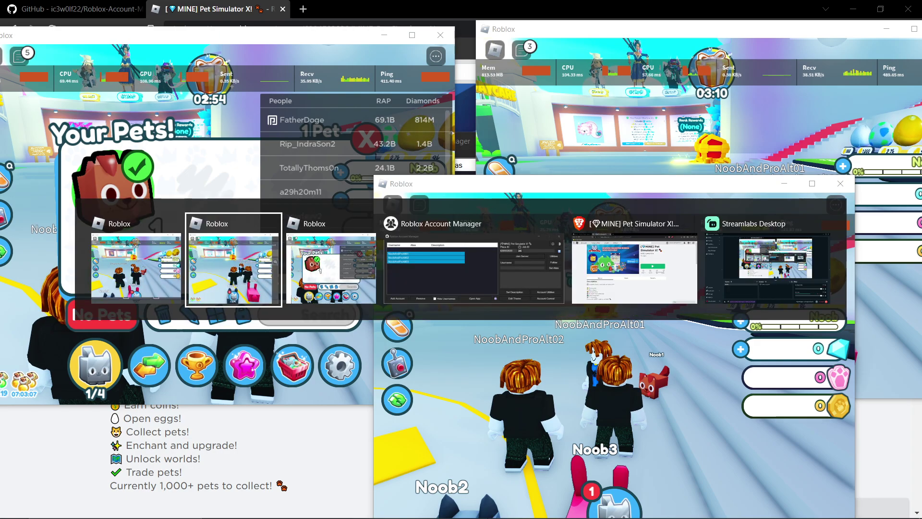